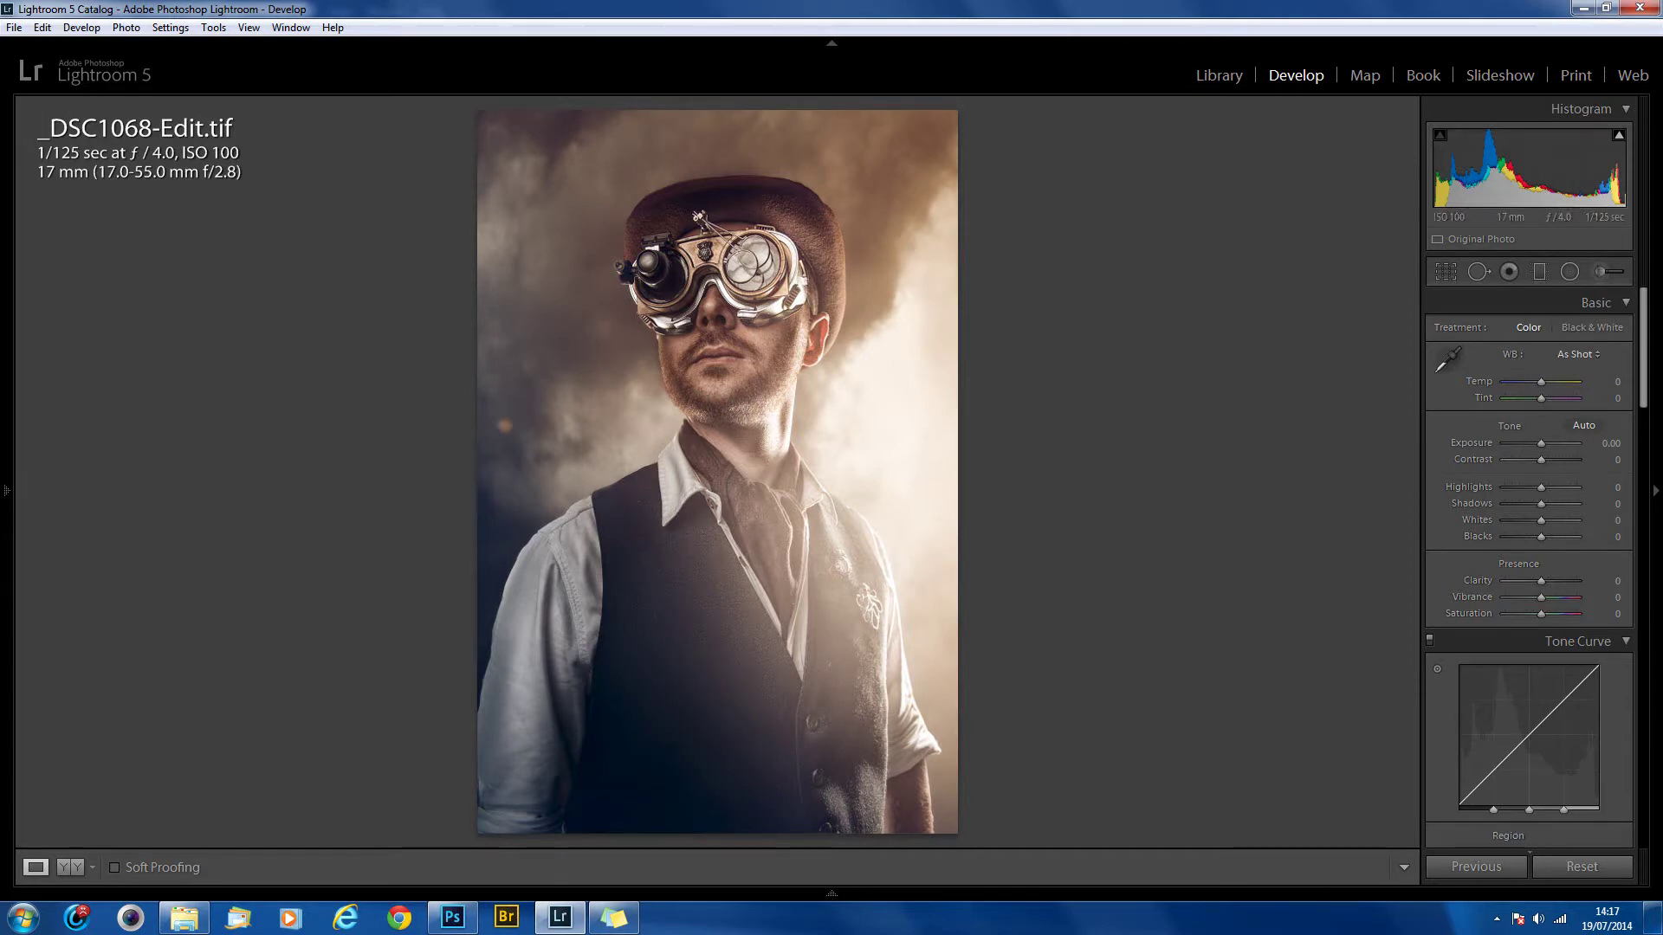
Step: Switch to Photoshop and hide every layer except the bottom _DSC1068 cut-out layer
click(453, 917)
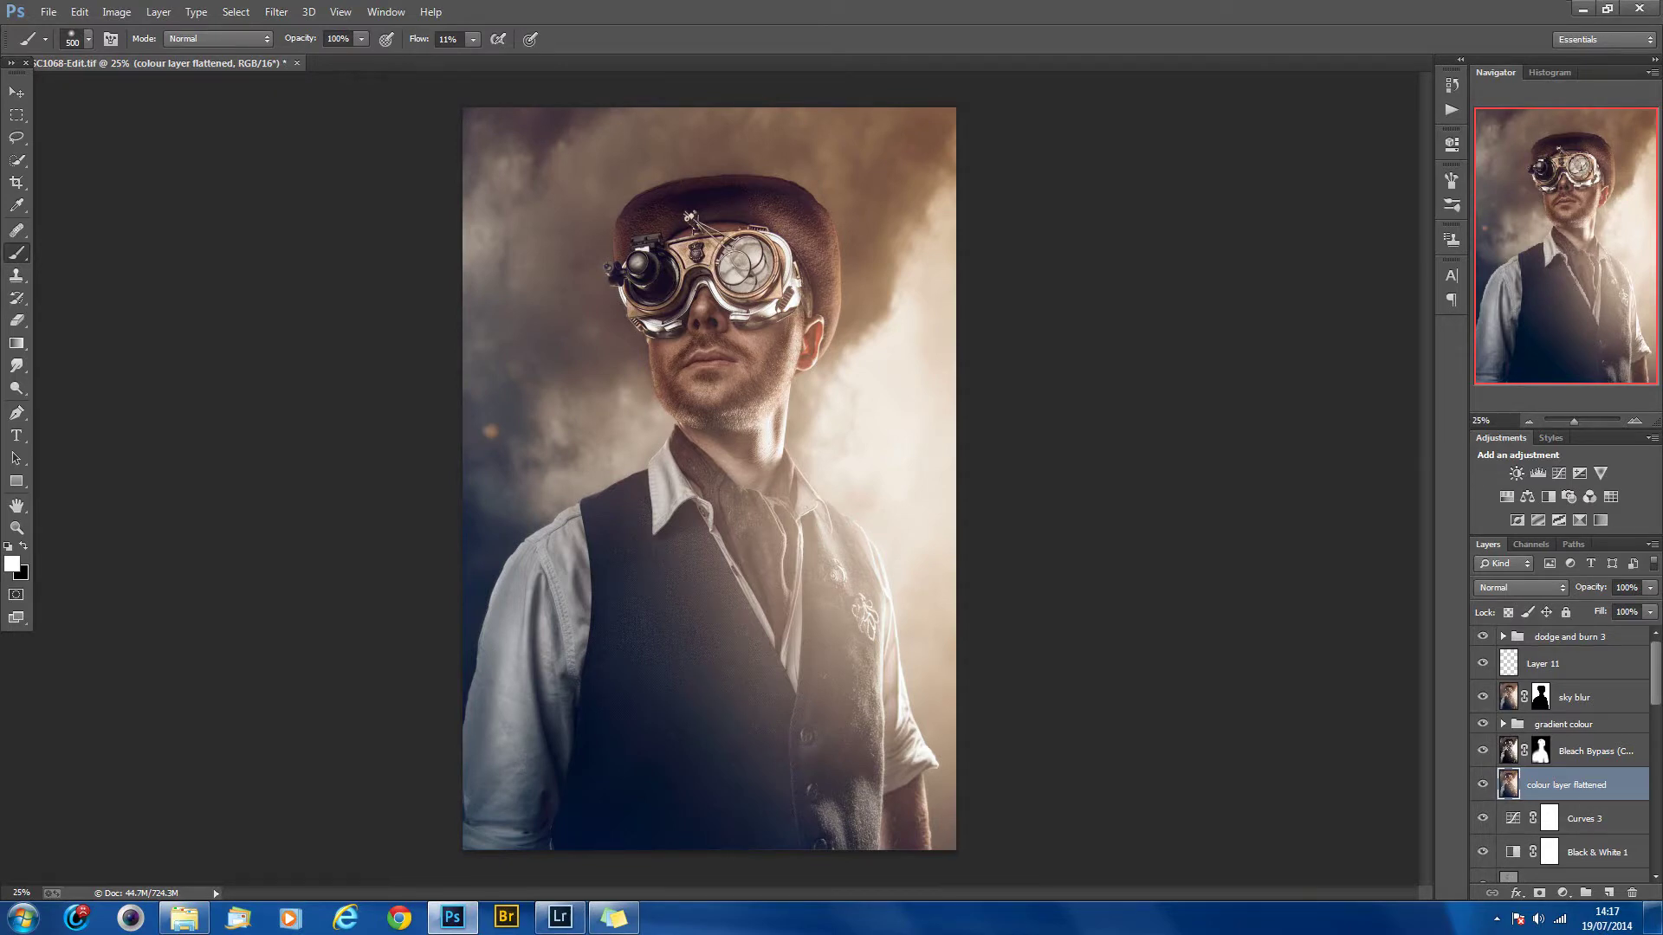
scroll(1566, 754, down, 5)
scroll(1566, 754, up, 5)
scroll(1567, 754, down, 5)
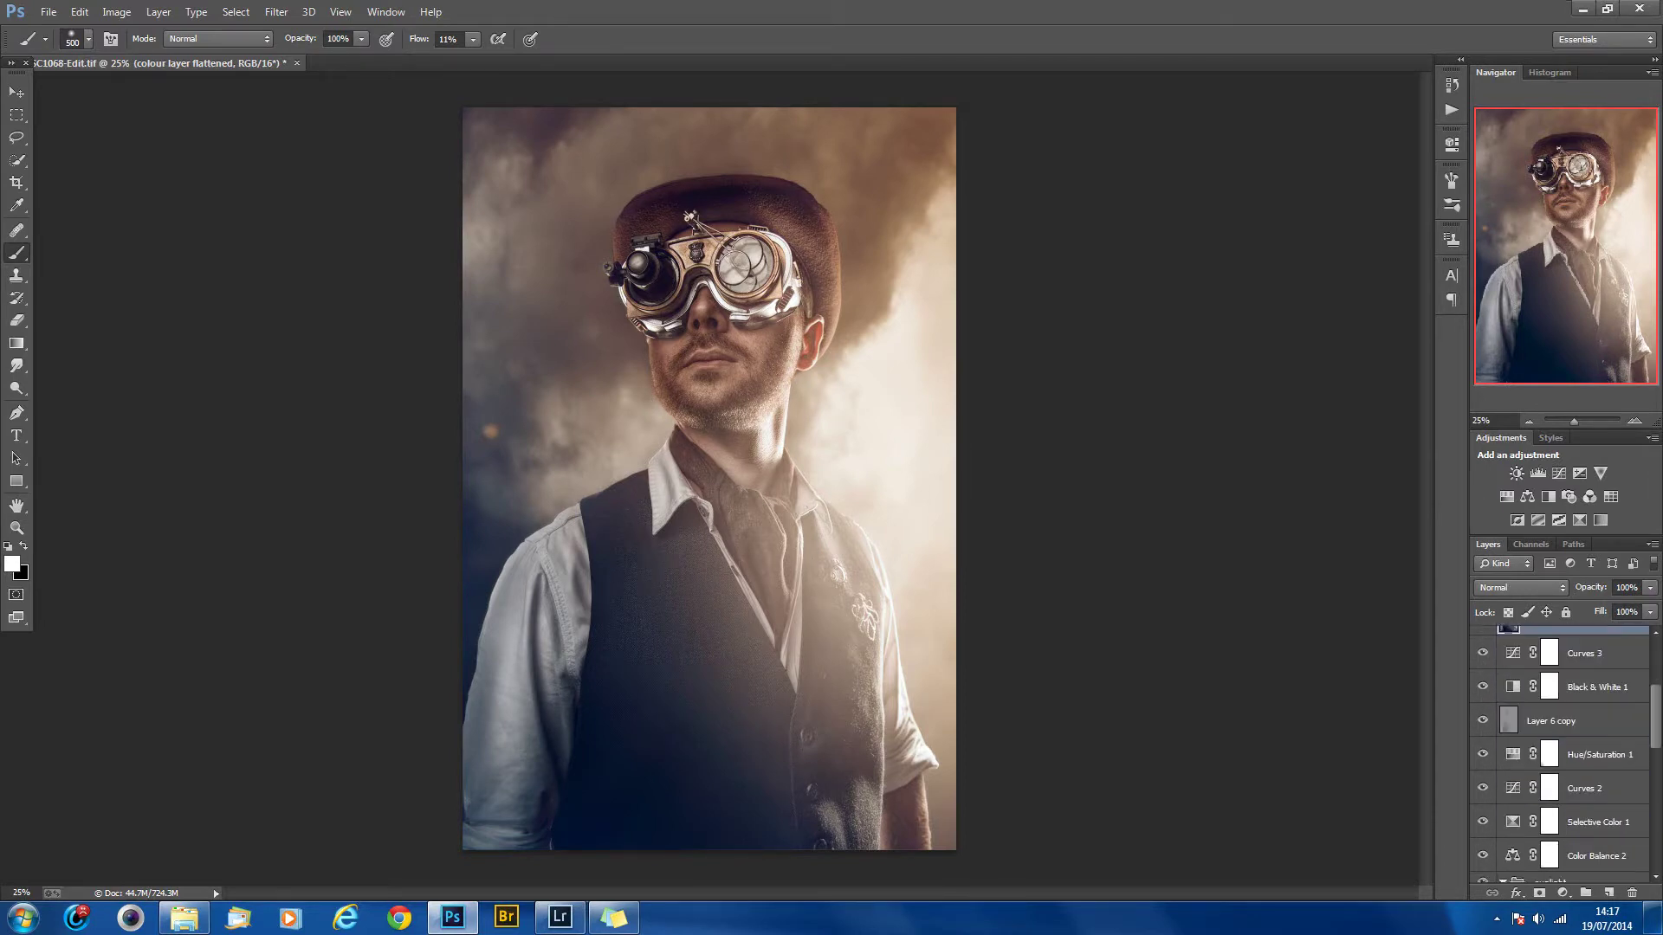
scroll(1567, 754, up, 5)
scroll(1567, 754, down, 5)
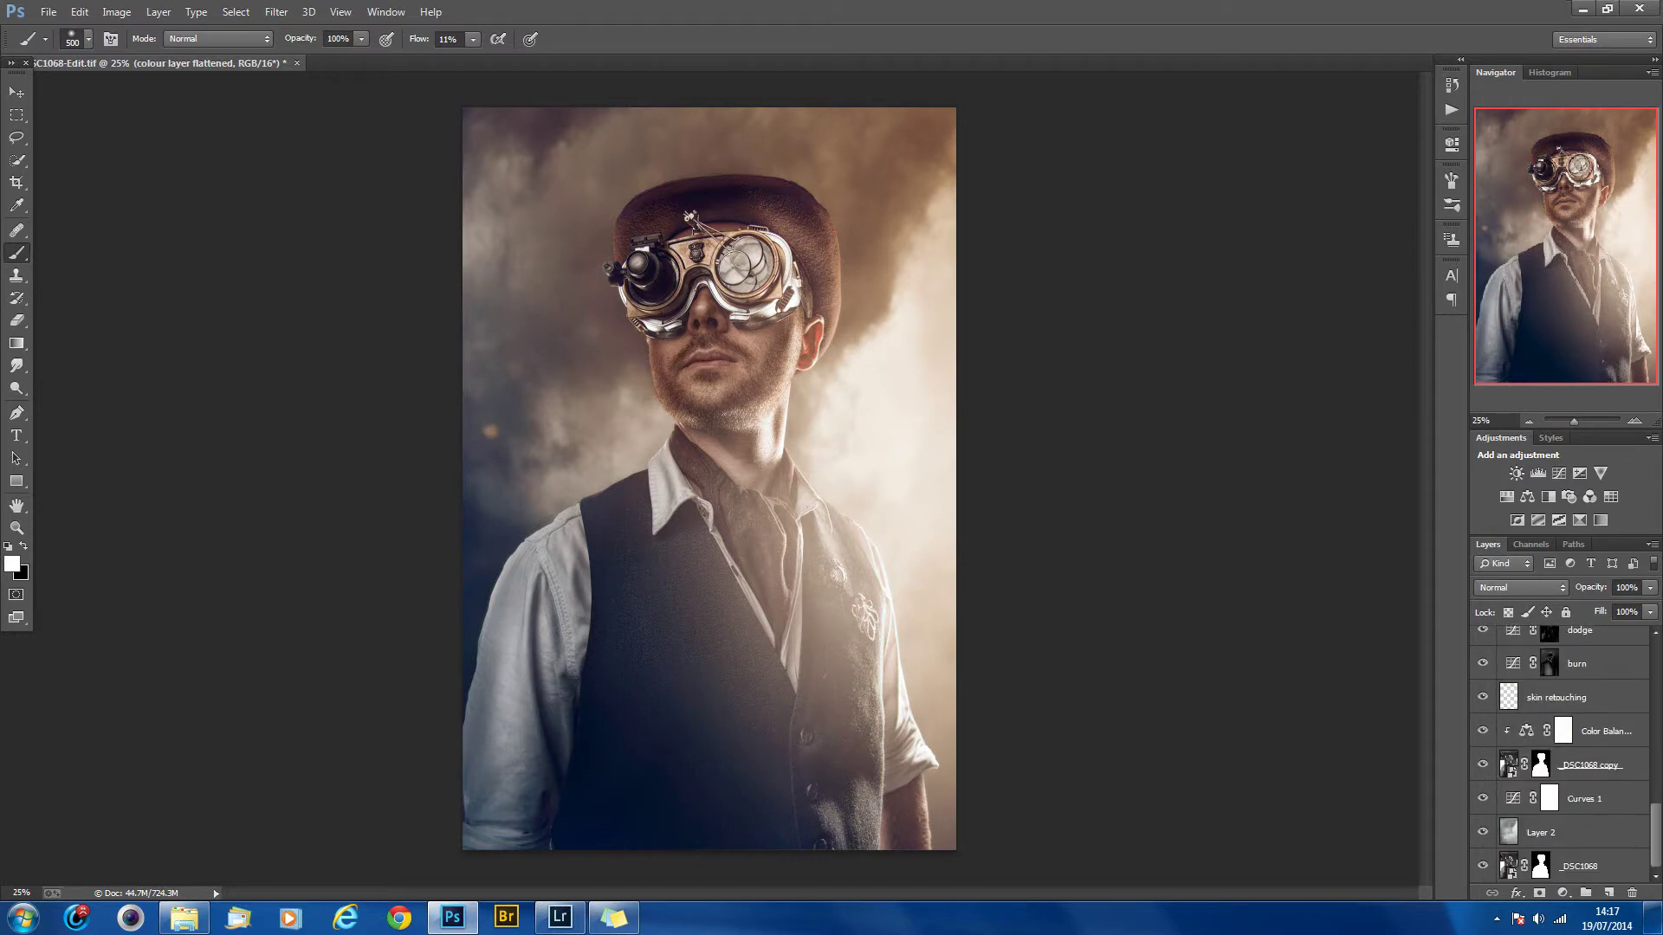
alt+click(1483, 866)
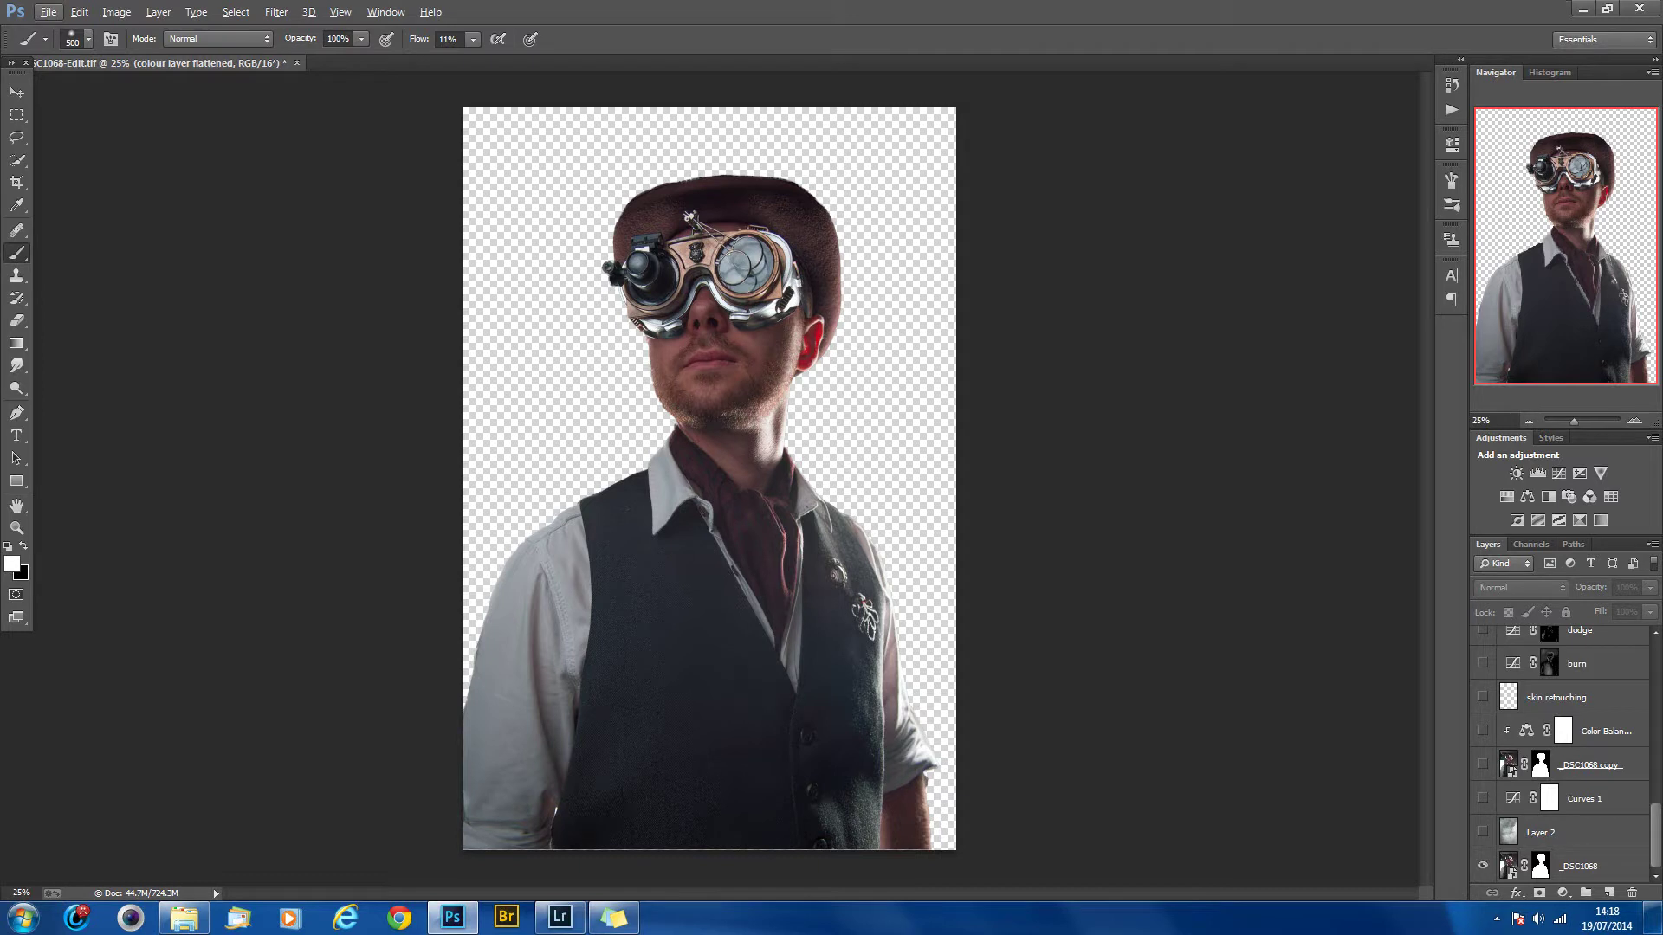
Step: Make the Layer 2 sky, the Curves 1 adjustment and the _DSC1068 copy layer visible
click(1483, 833)
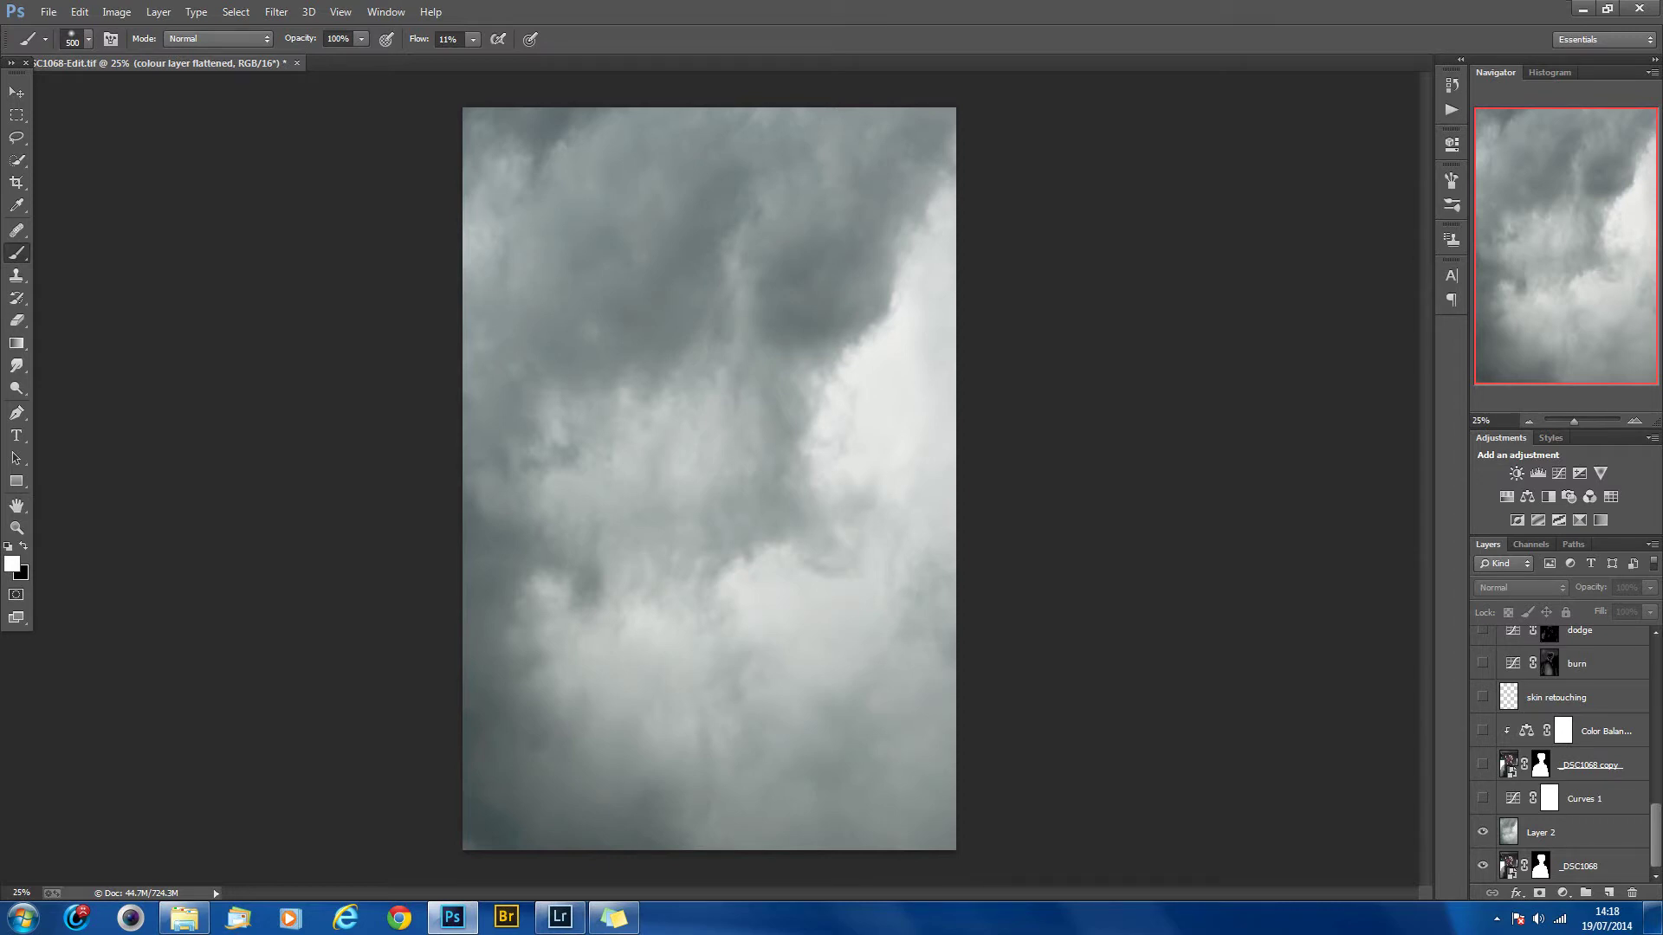
click(1483, 798)
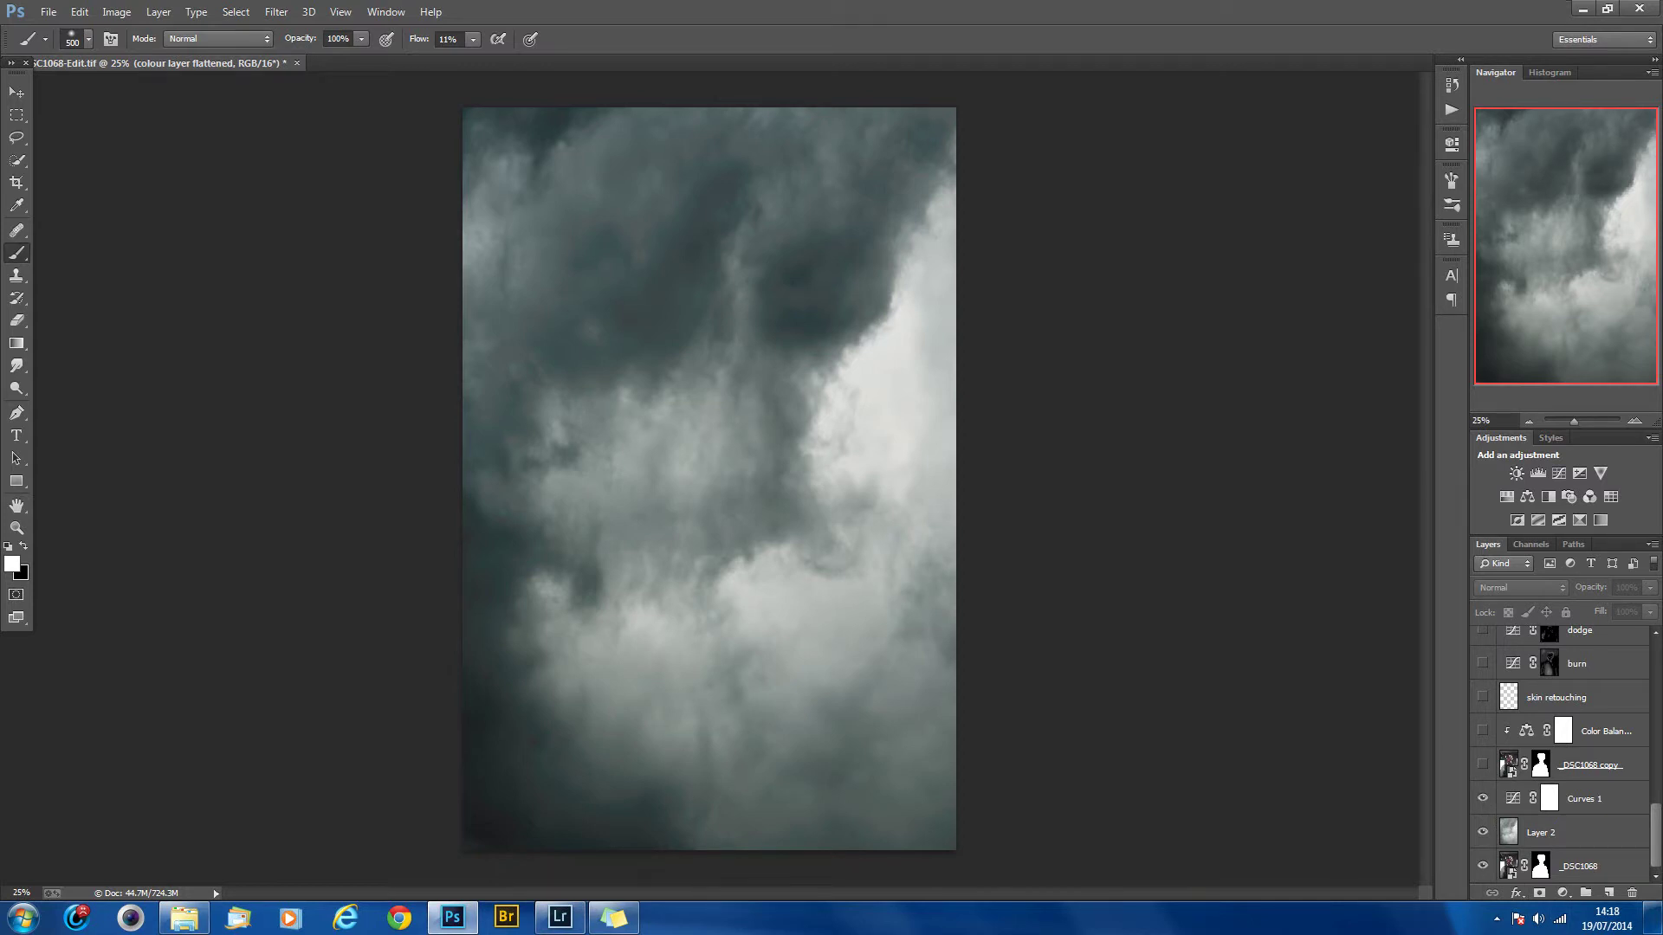
click(1483, 765)
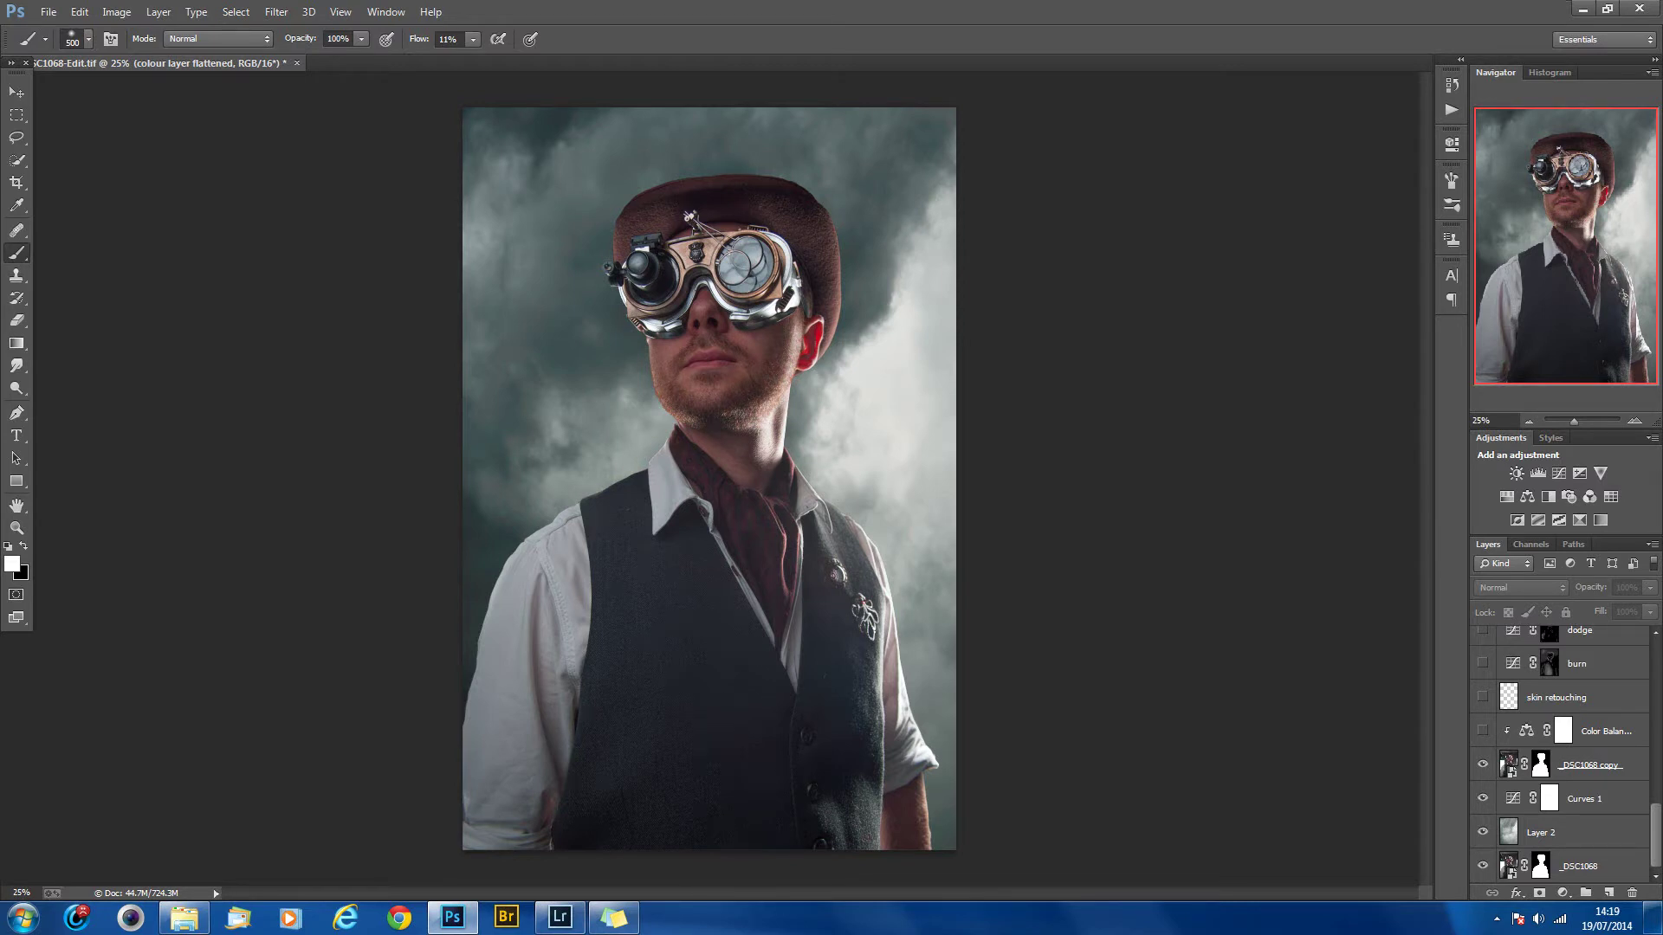
Step: Show the clipped Color Balance adjustment and the skin retouching layer, comparing the image with and without the retouching
click(1482, 731)
click(1483, 697)
click(1483, 697)
click(1483, 697)
Step: Make the burn and dodge curves layers visible above the skin retouching layer
scroll(1559, 754, up, 5)
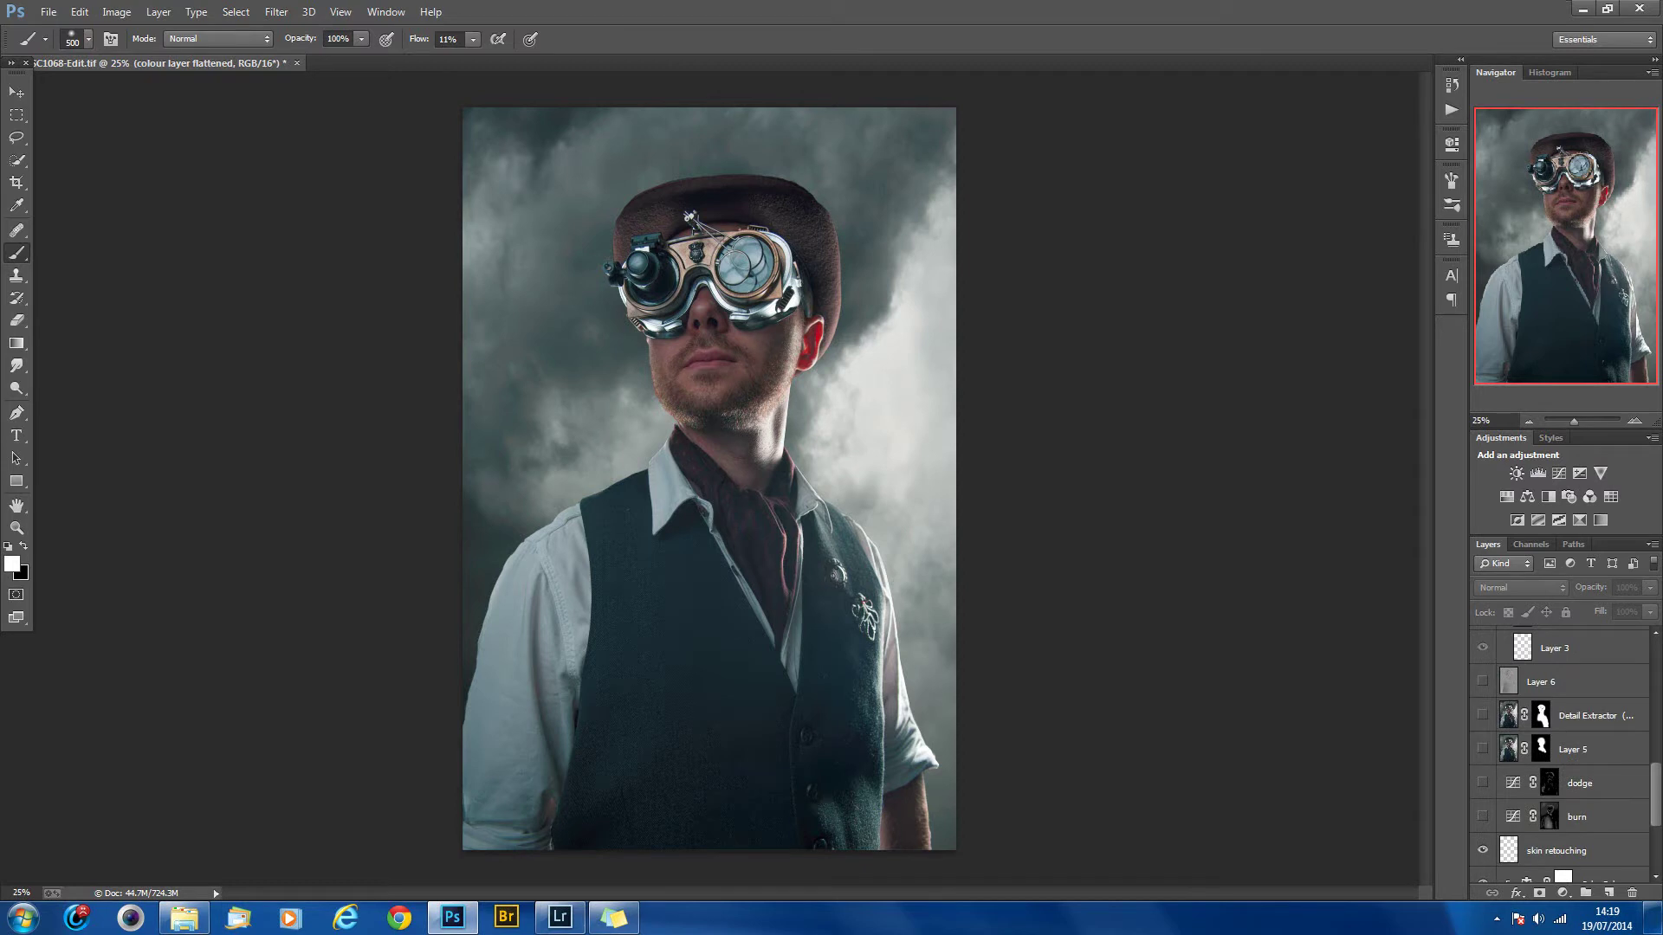
click(1483, 817)
click(1483, 783)
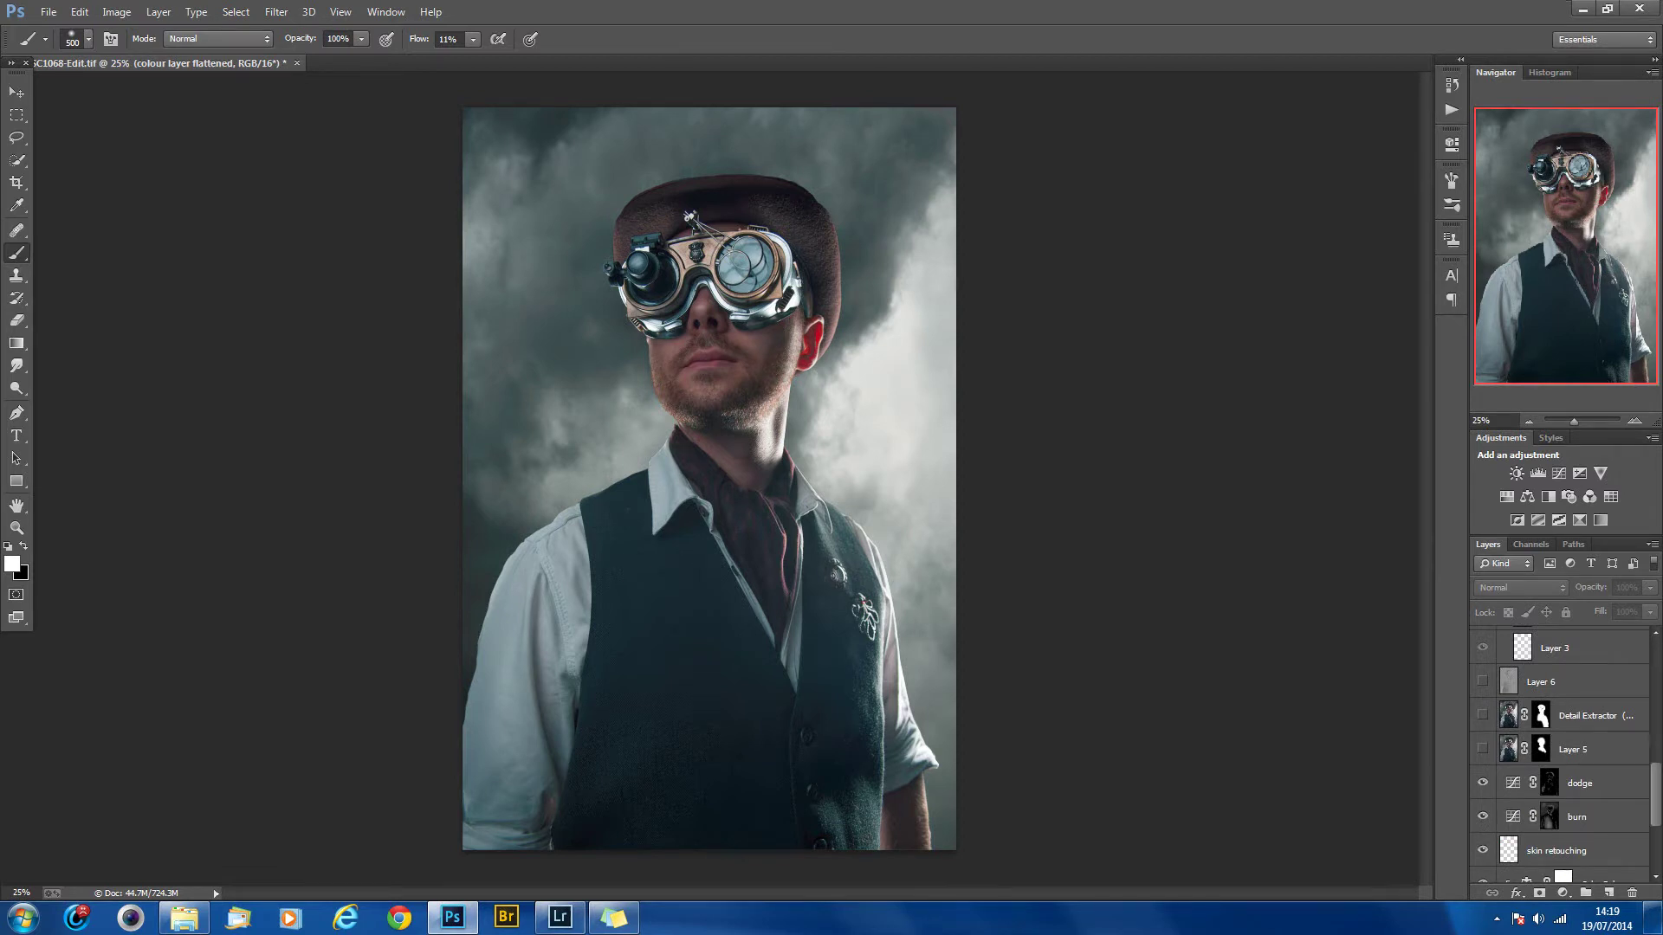
Step: Compare the subject's face close up with and without Layer 5, leaving Layer 5 visible
click(1483, 748)
click(1483, 748)
key(ctrl+equal)
key(ctrl+equal)
key(ctrl+equal)
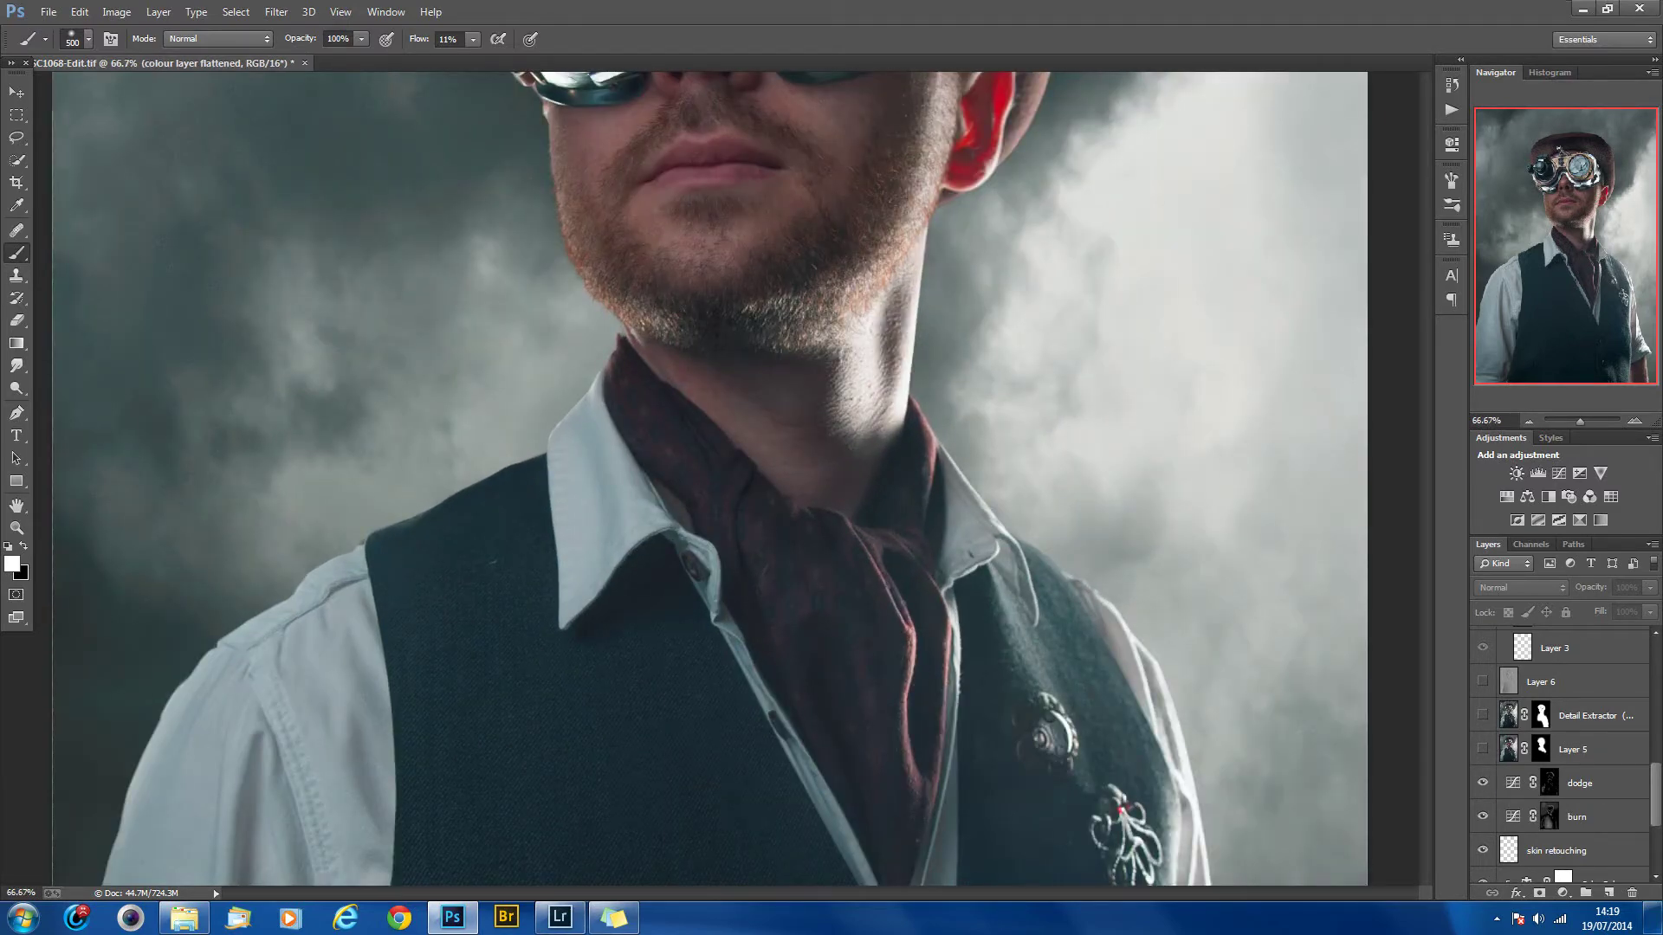
scroll(736, 476, up, 10)
scroll(737, 477, down, 2)
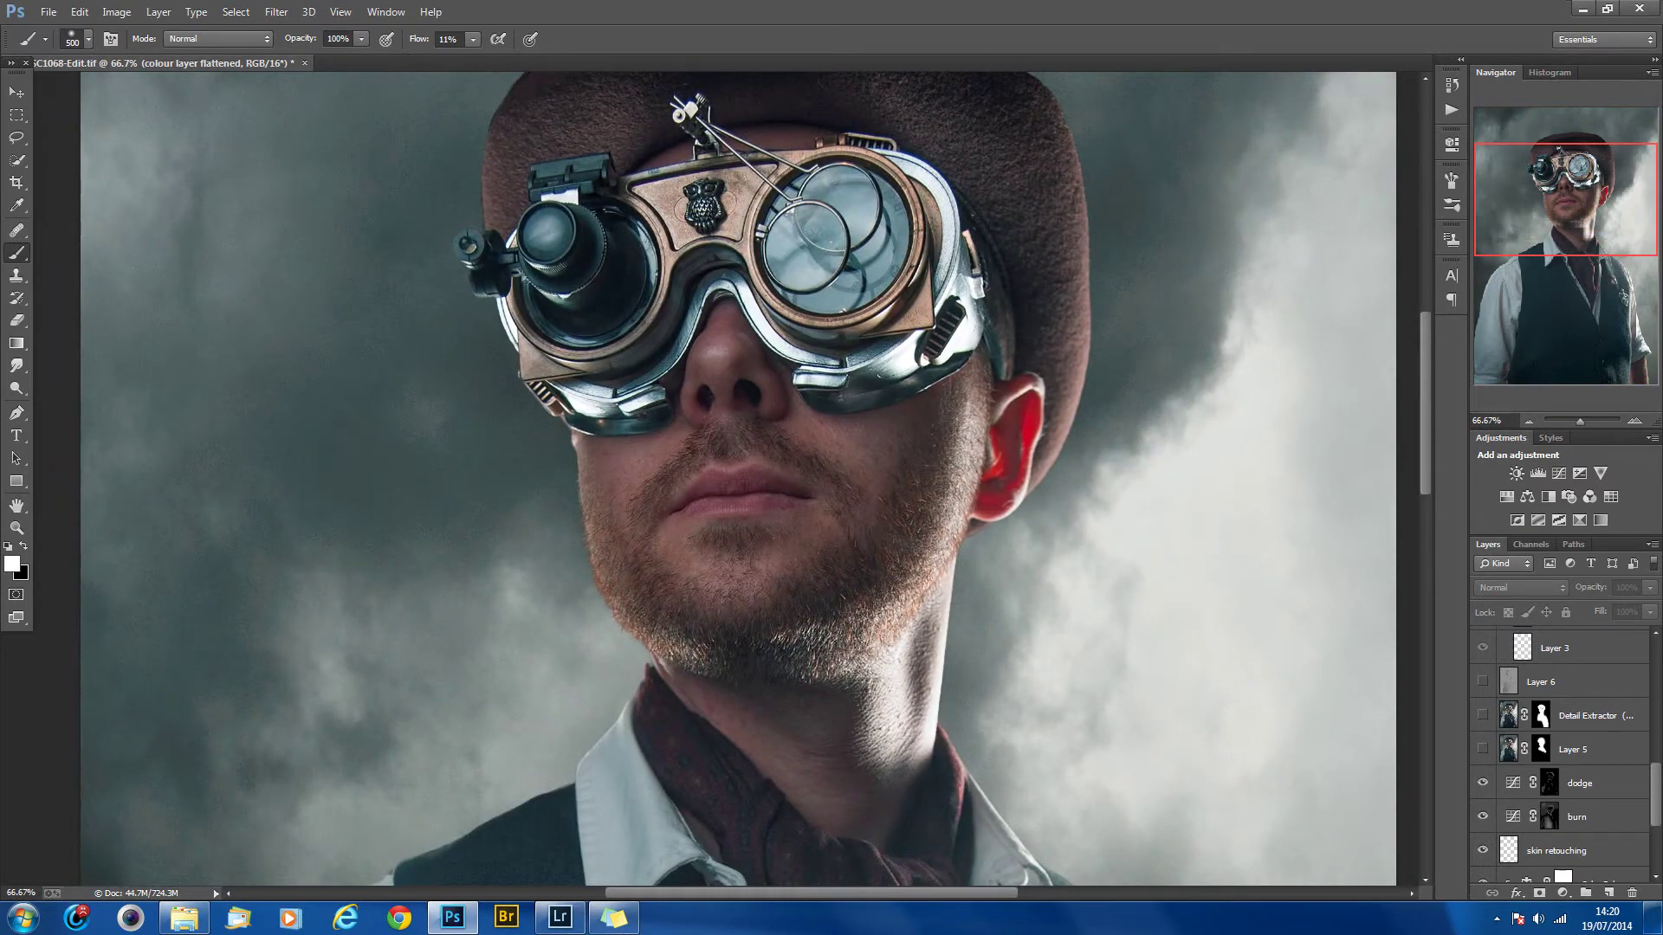
click(1483, 749)
click(1483, 749)
click(1483, 749)
Step: Show the Detail Extractor layer and compare the full image with and without it, leaving it visible
click(1482, 715)
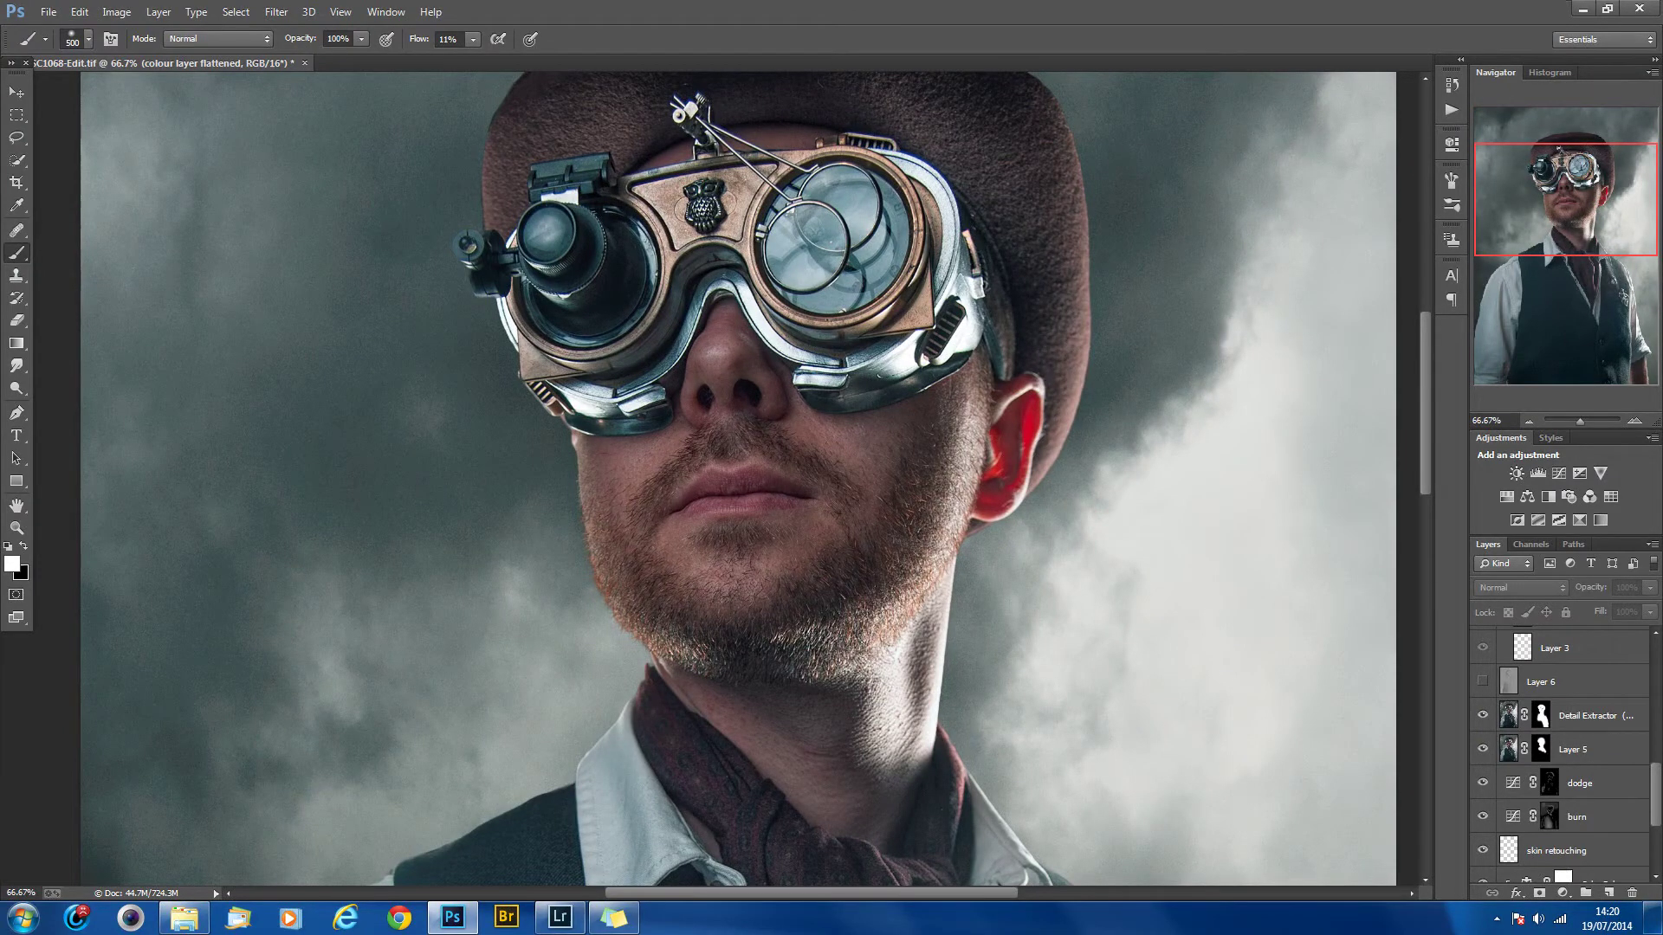
key(ctrl+minus)
key(ctrl+minus)
key(ctrl+minus)
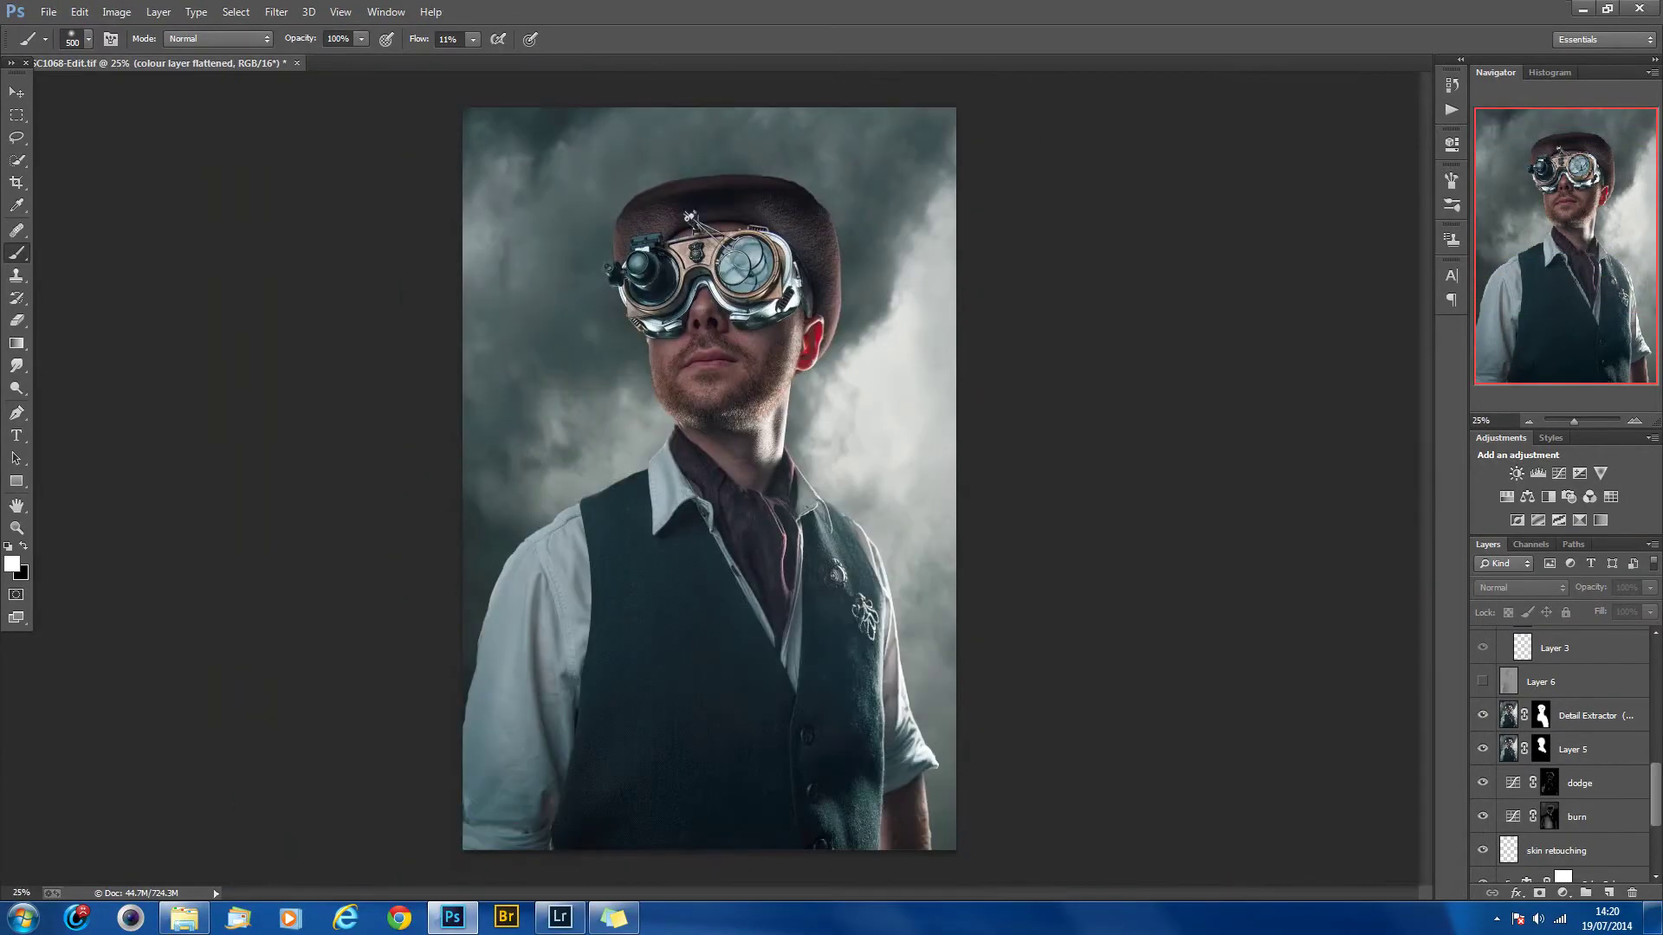
click(1483, 716)
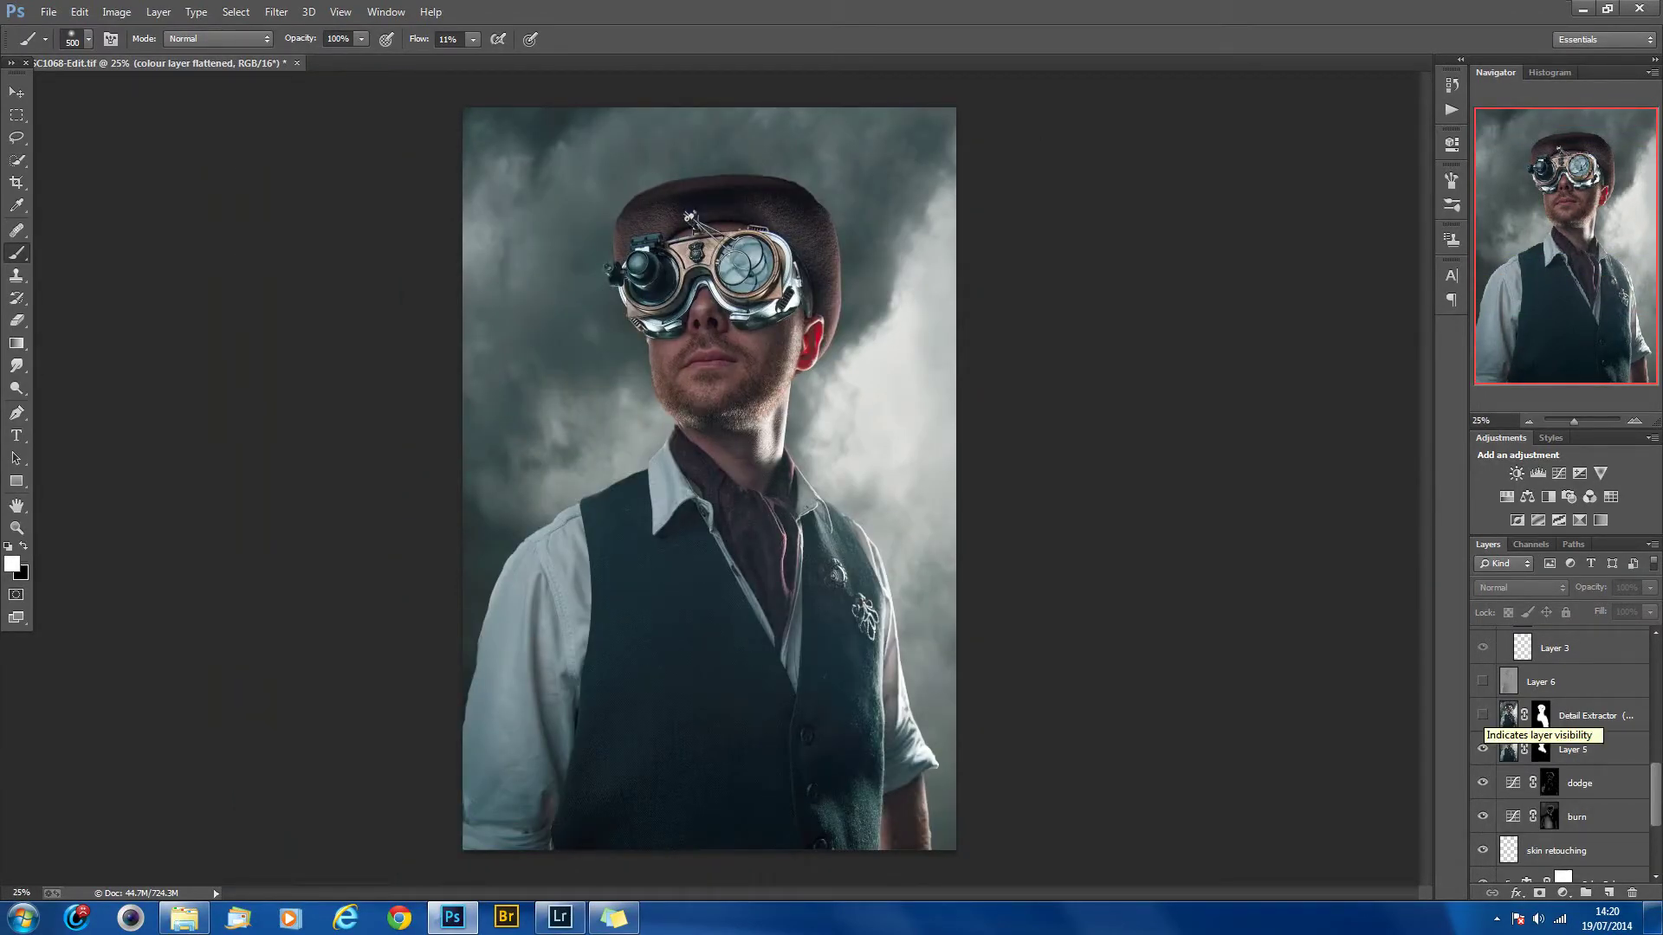
click(1483, 716)
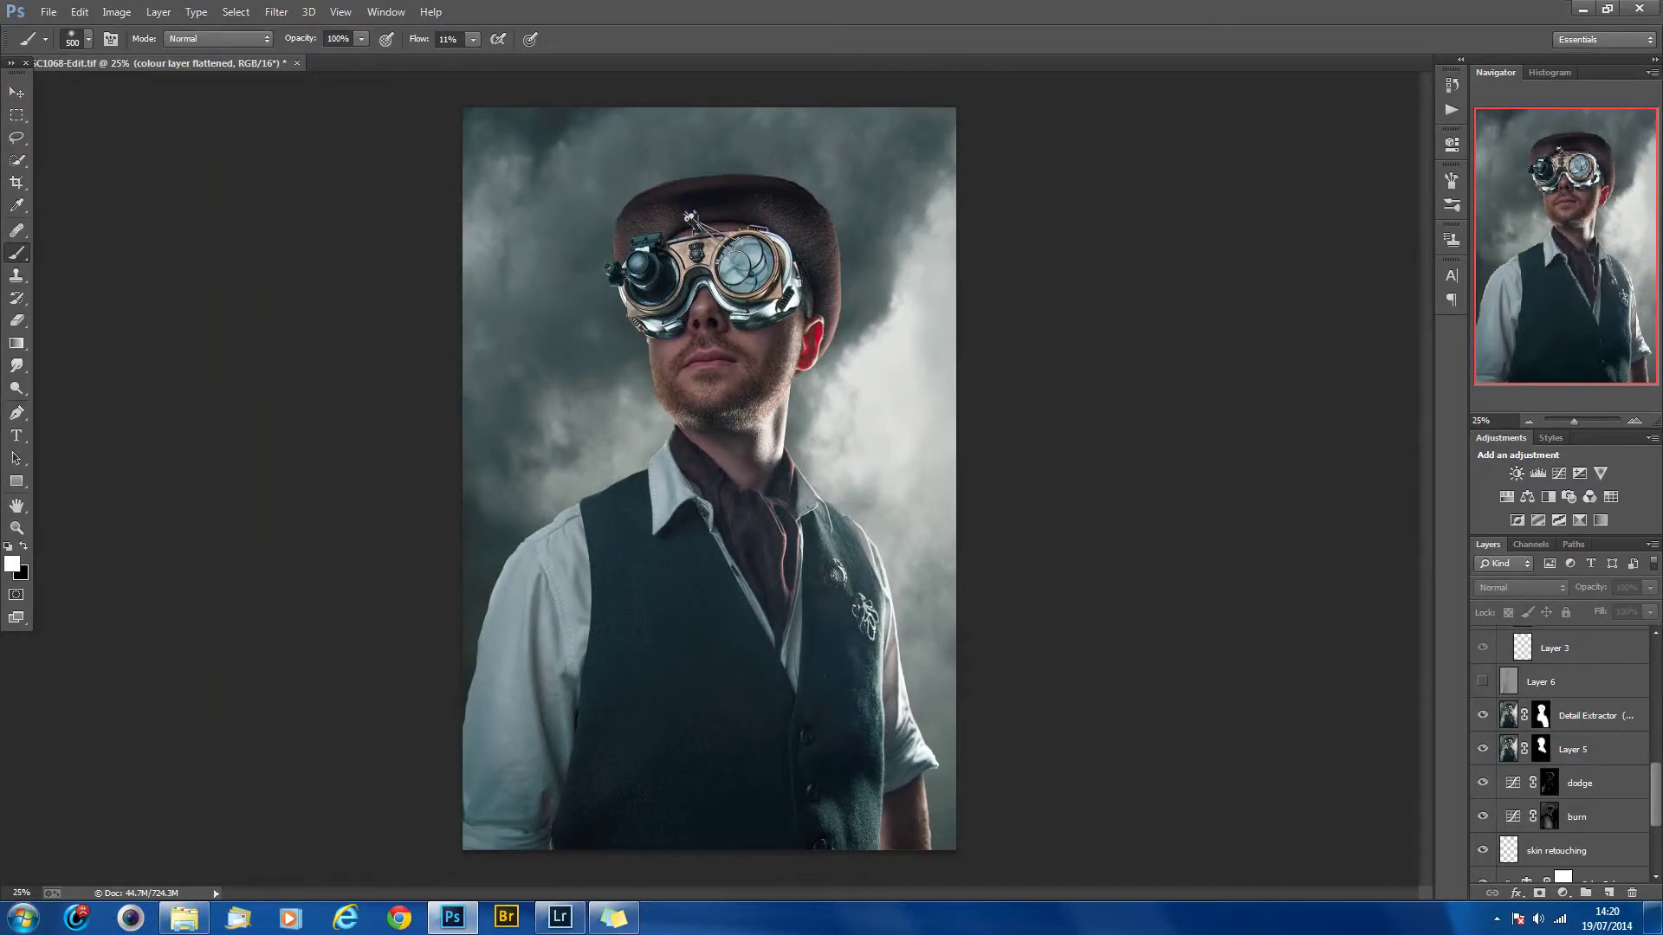
Step: Show the grey Layer 6 and compare the image with and without it, leaving it visible
scroll(1559, 753, up, 5)
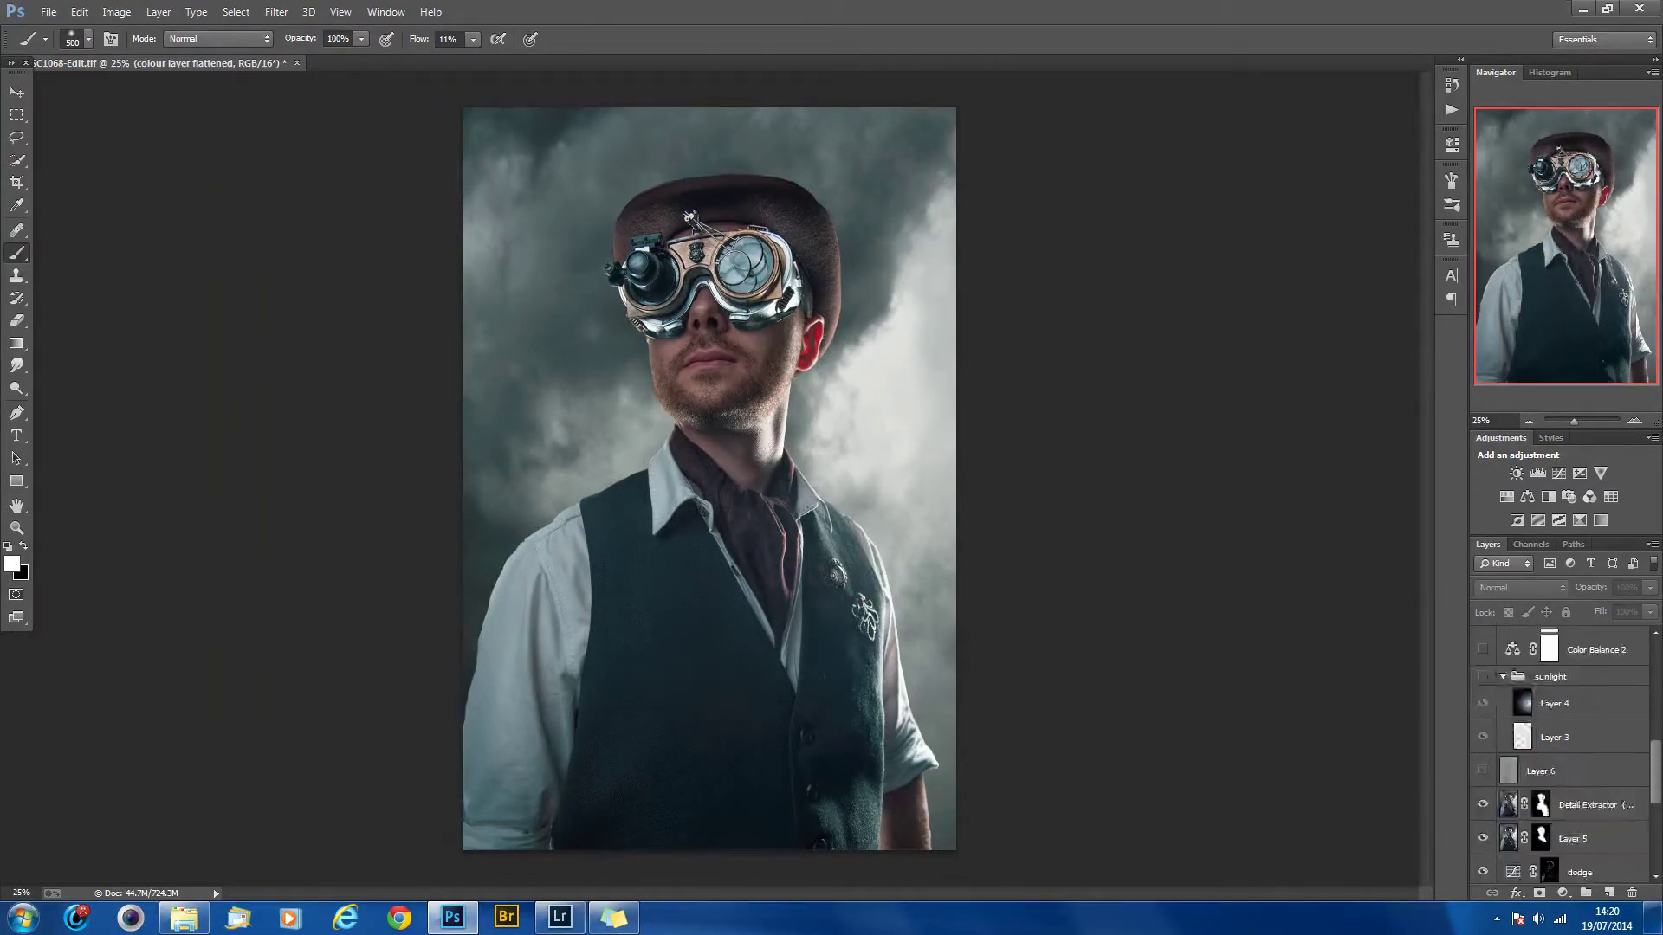
click(1483, 845)
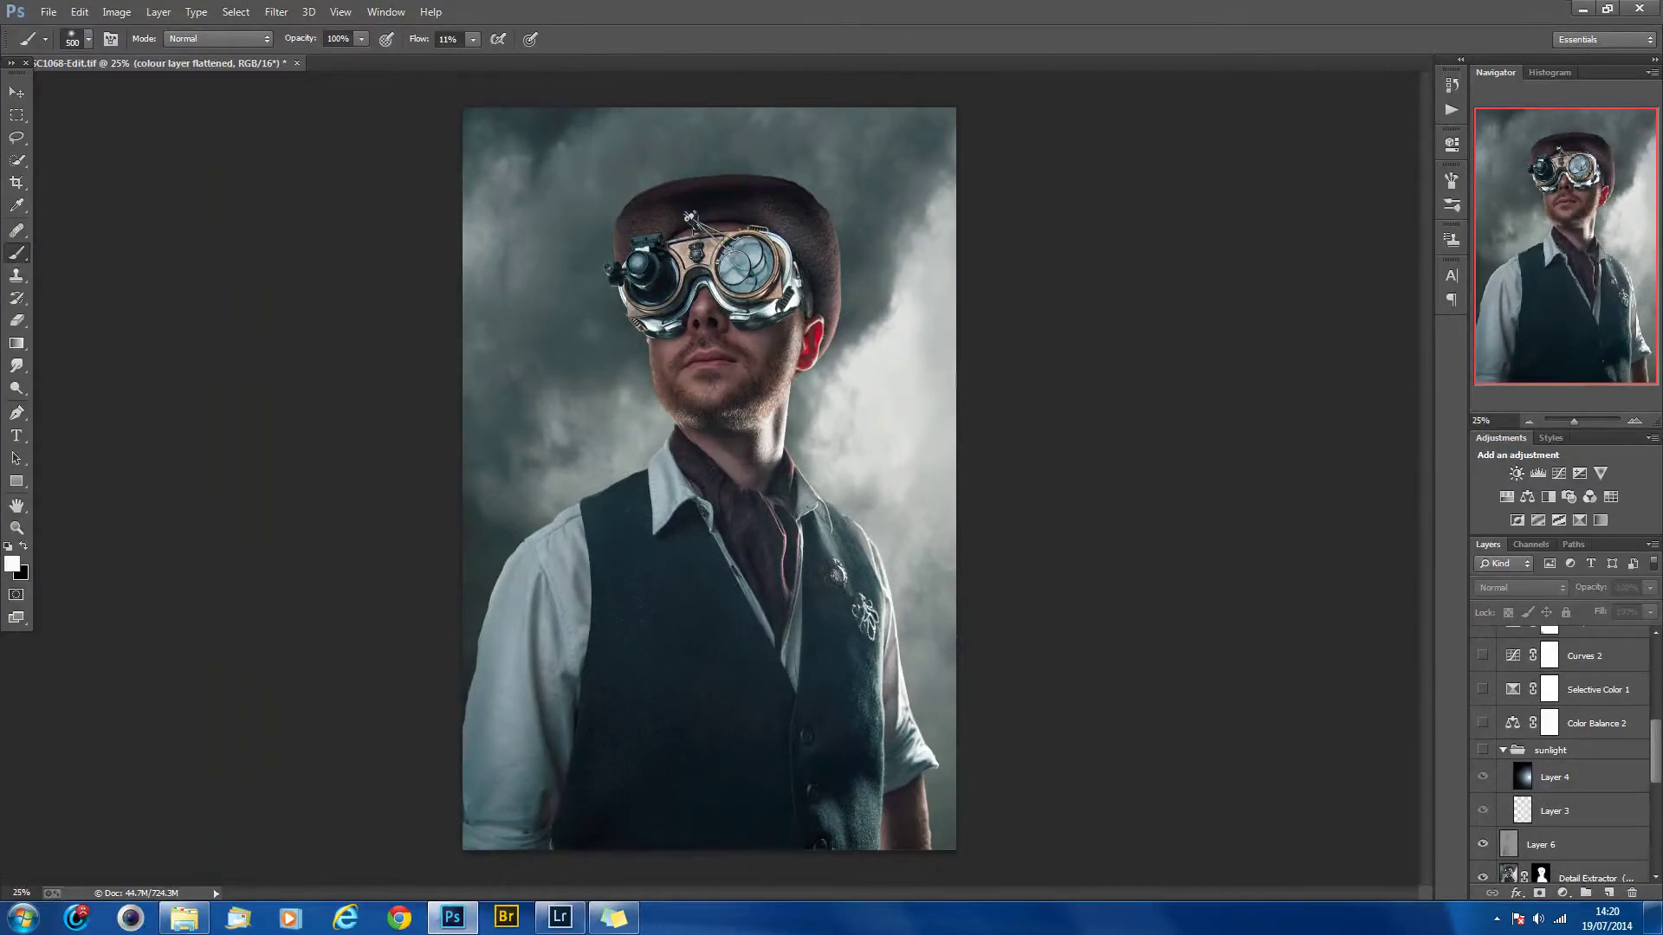
scroll(1559, 753, up, 1)
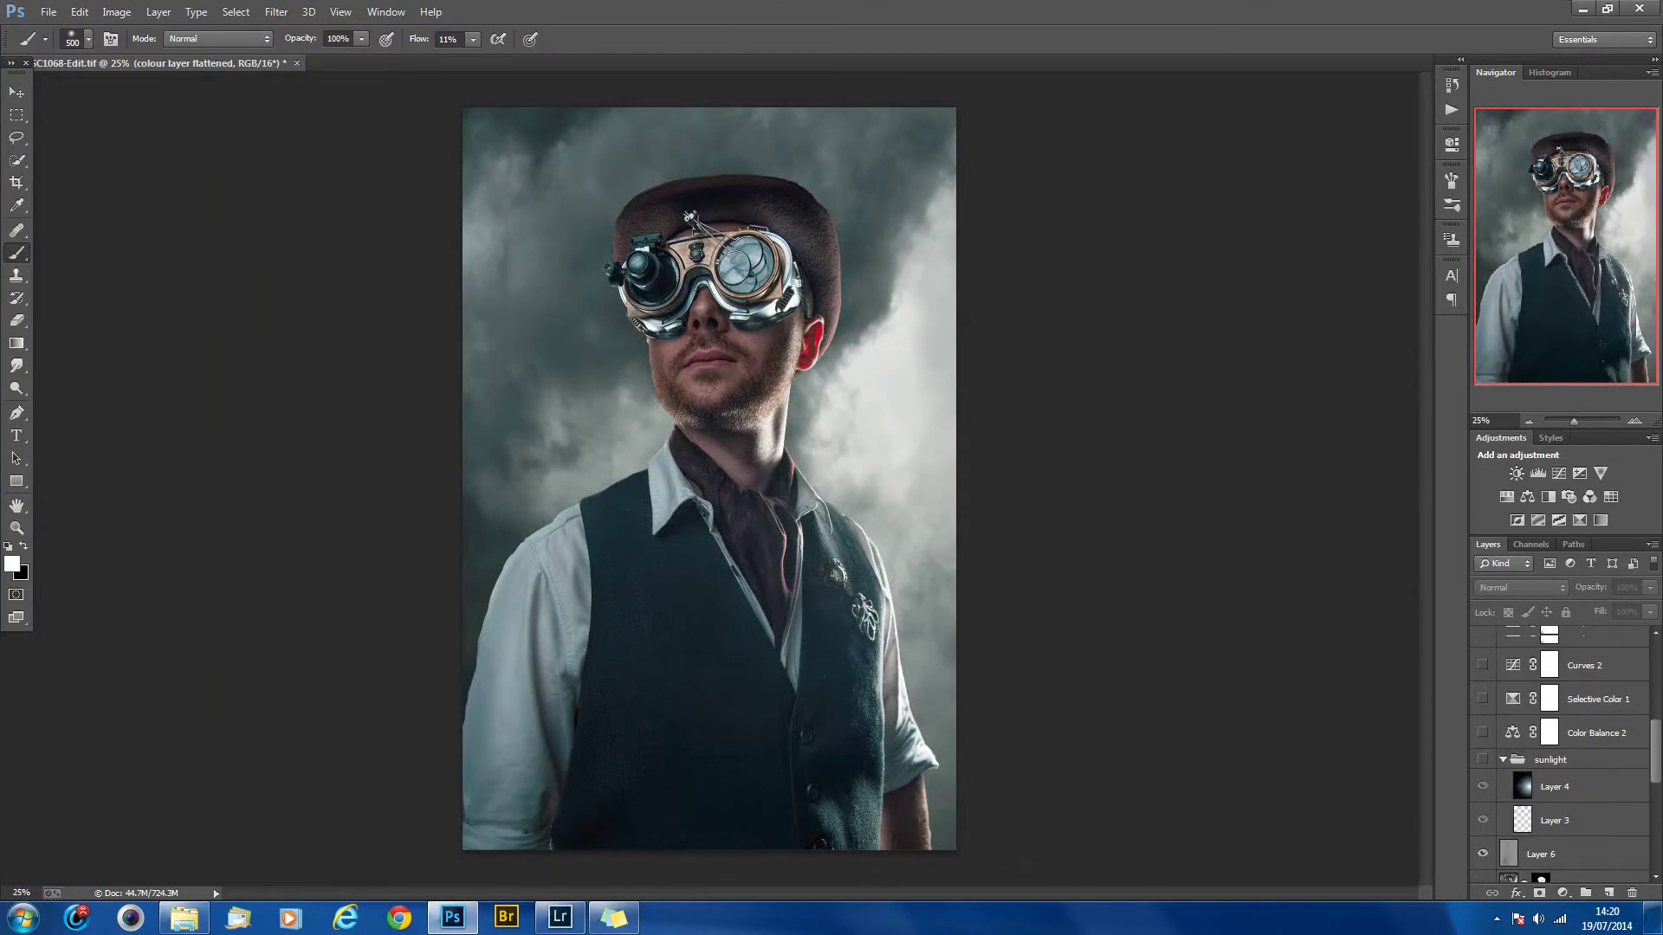
scroll(1559, 753, up, 1)
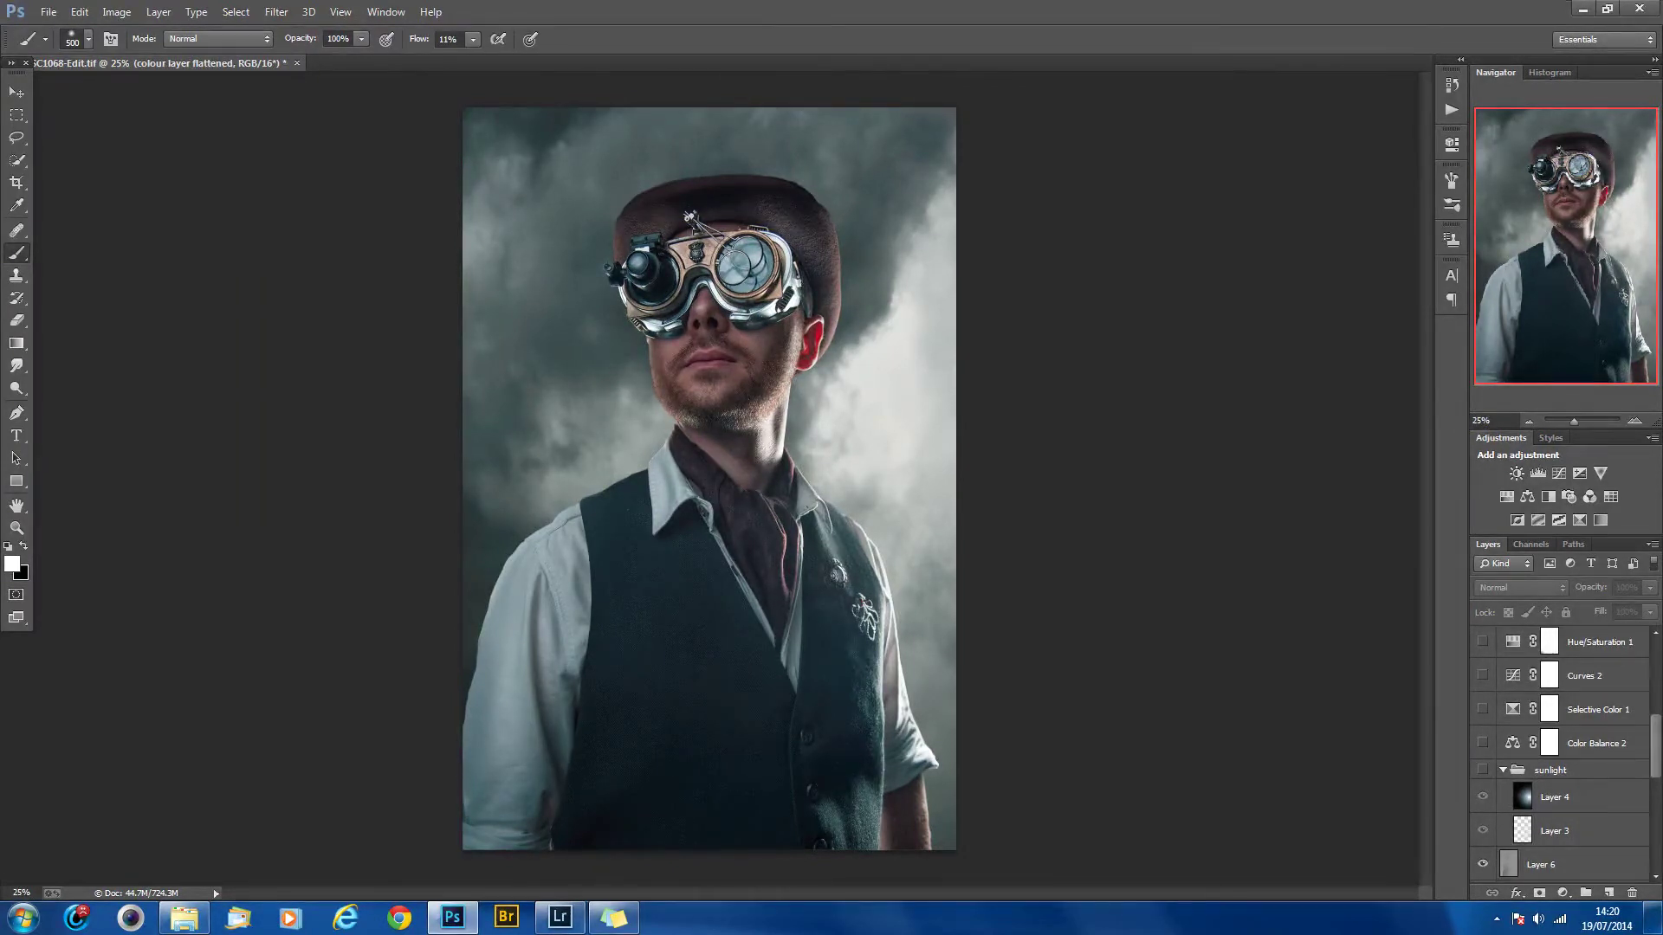
scroll(1559, 762, down, 12)
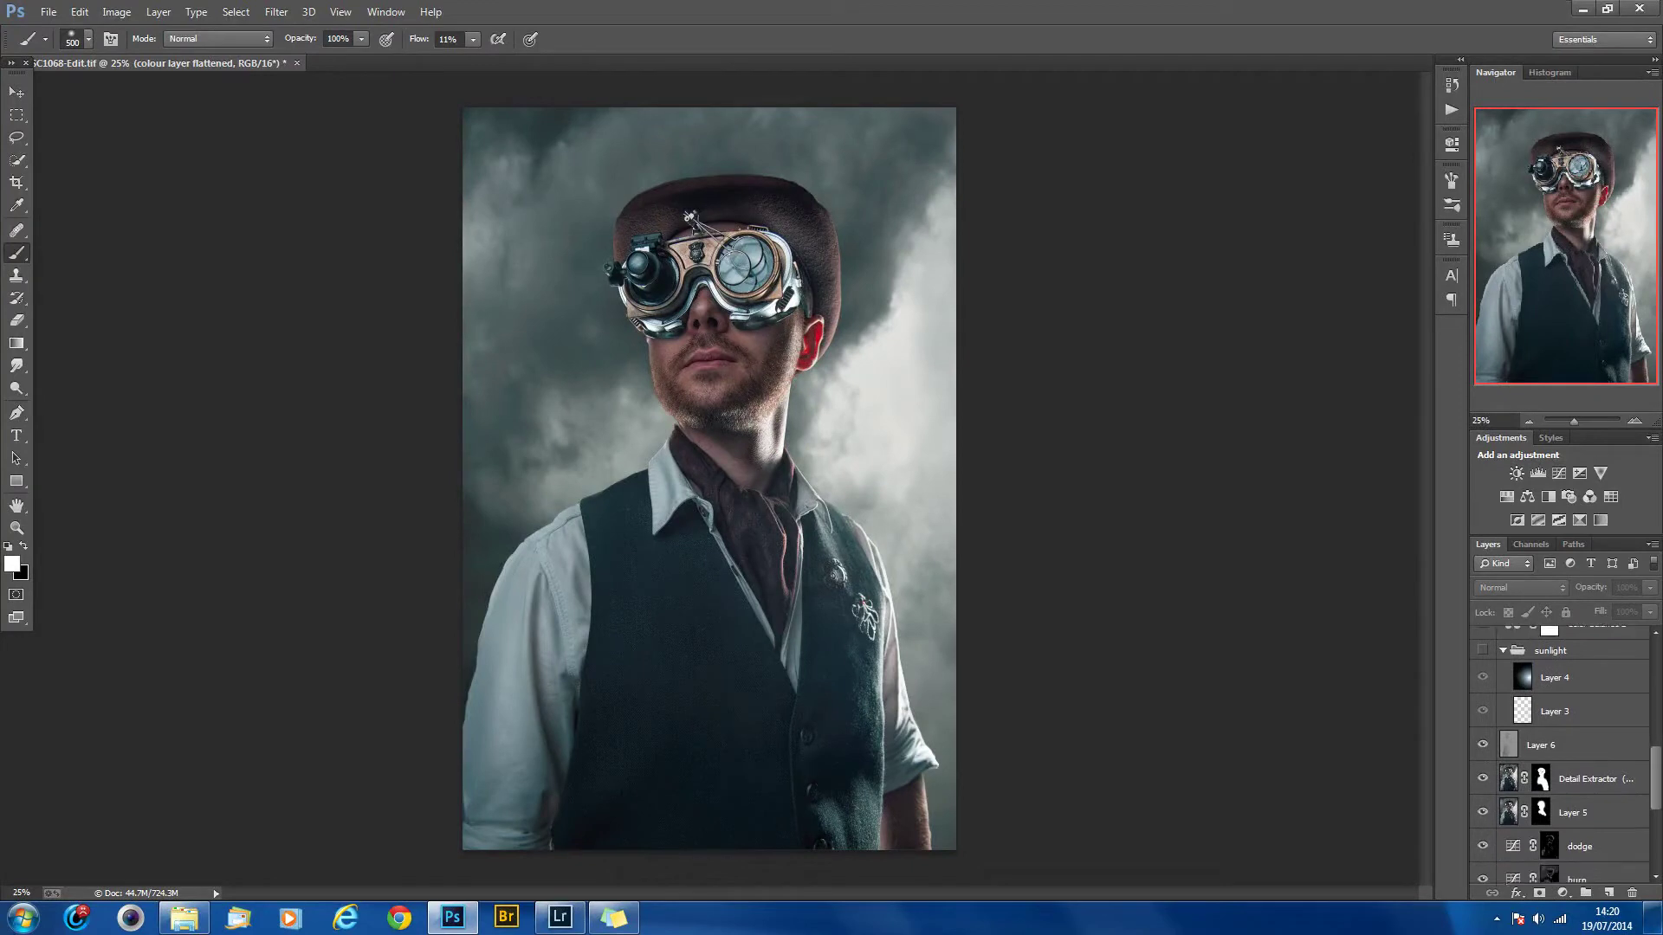
scroll(1559, 762, up, 4)
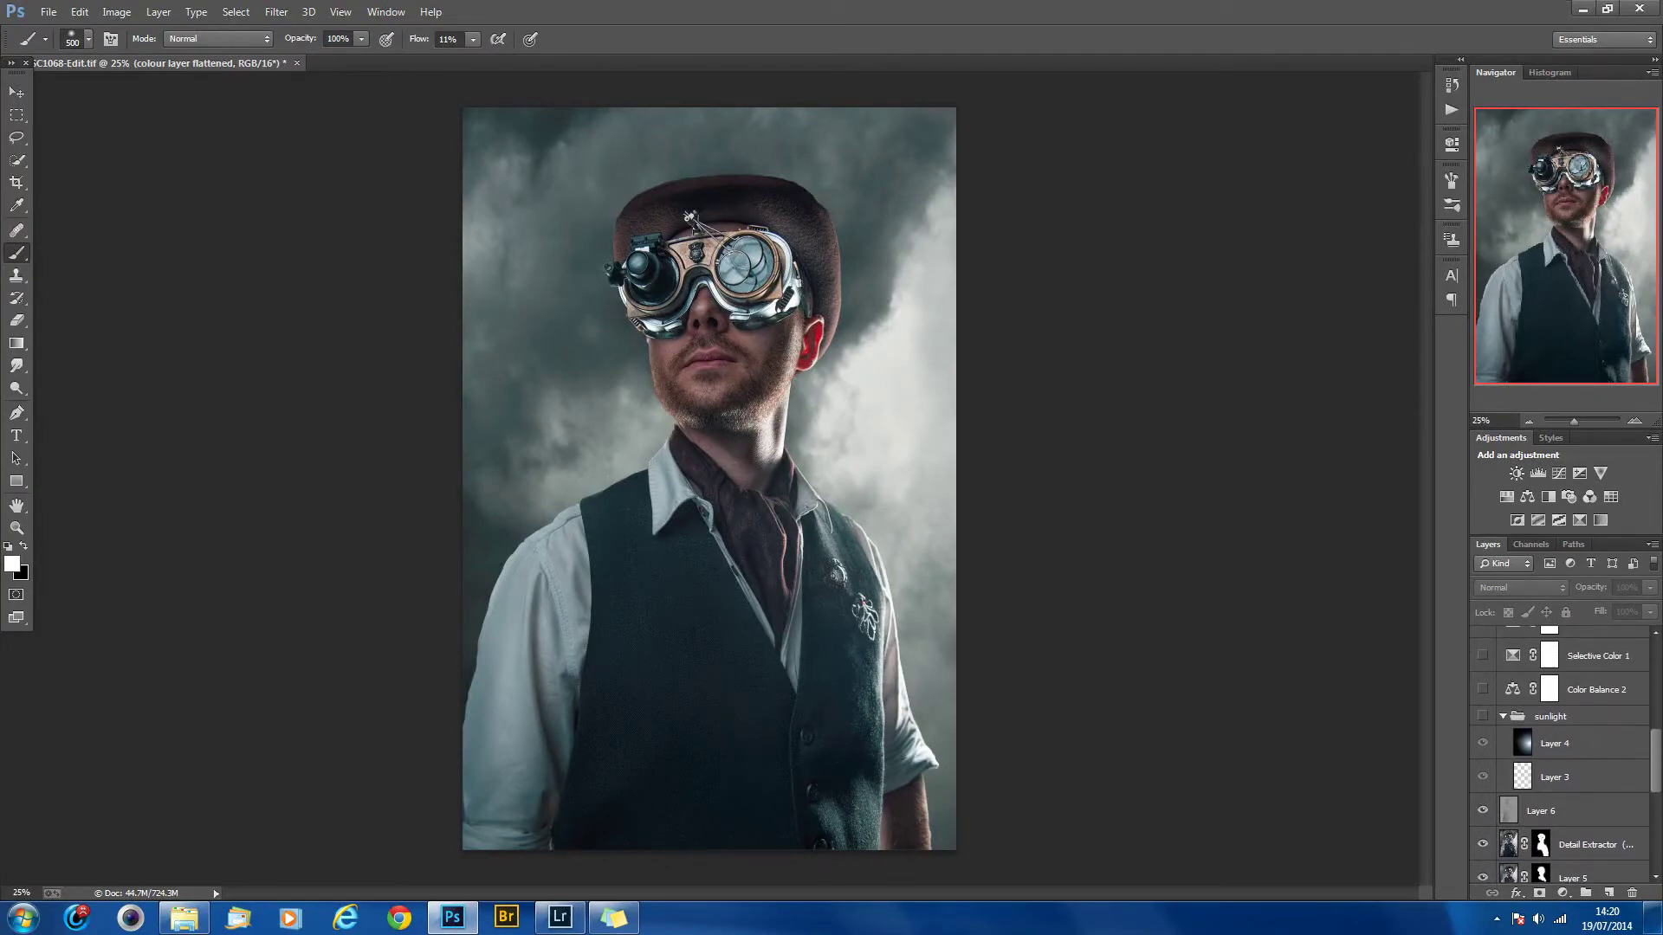
scroll(1559, 762, up, 1)
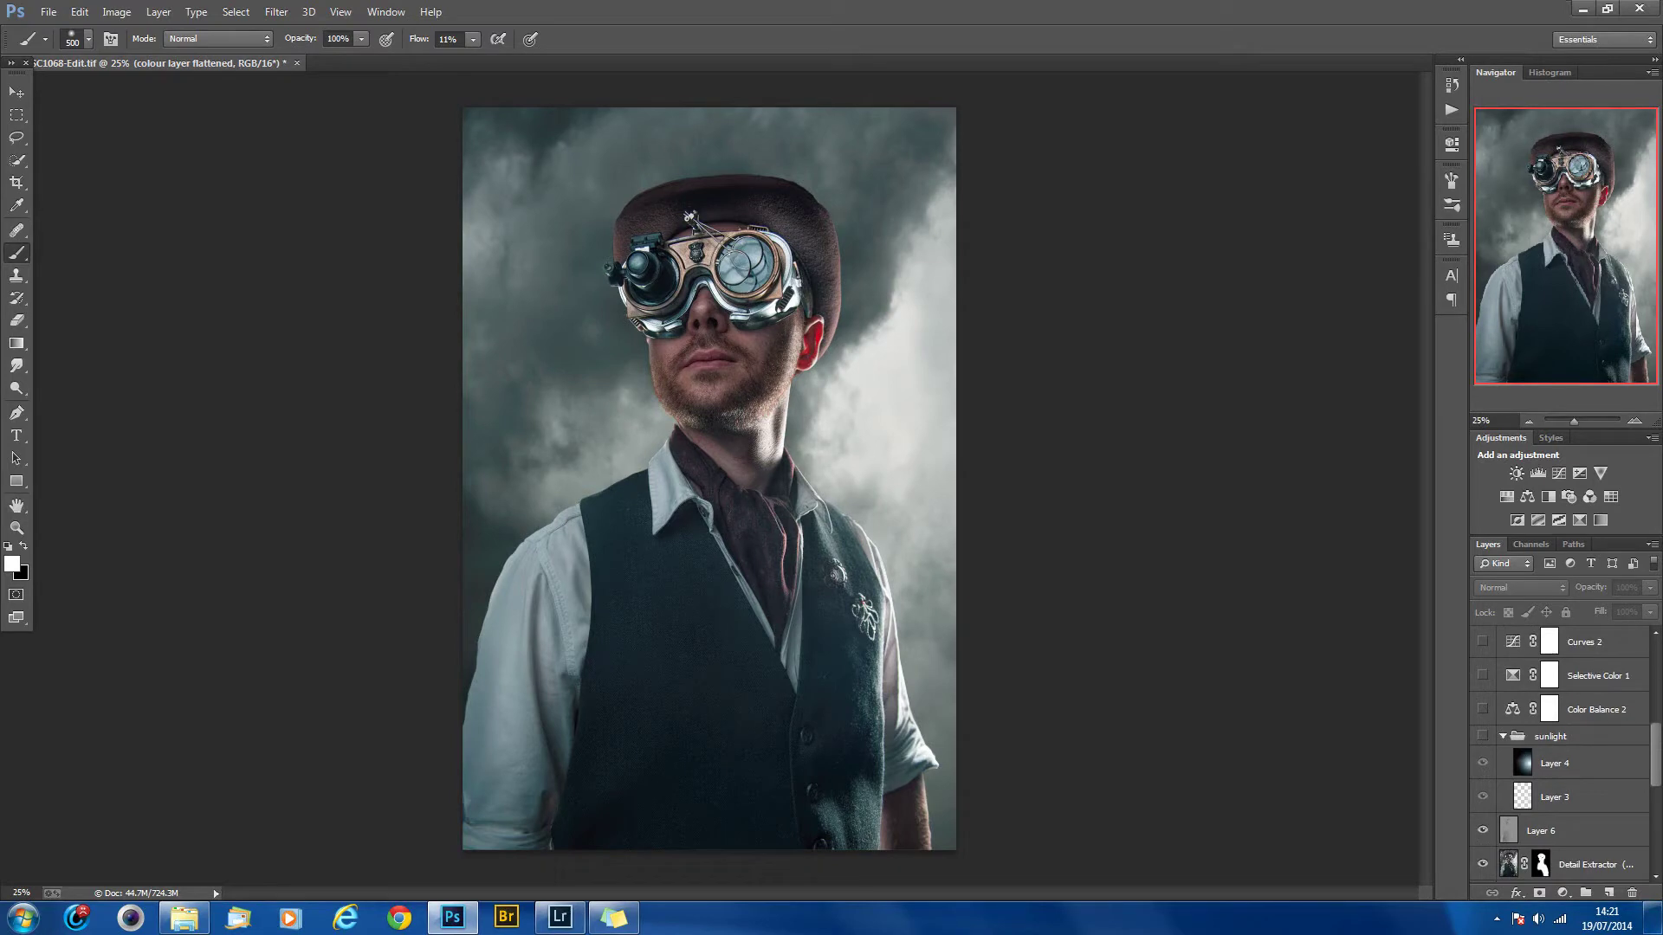
click(1483, 831)
click(1483, 831)
Step: Show the sunlight group and inspect Layer 3 and Layer 4 separately, leaving both visible and Layer 4 selected
click(1483, 737)
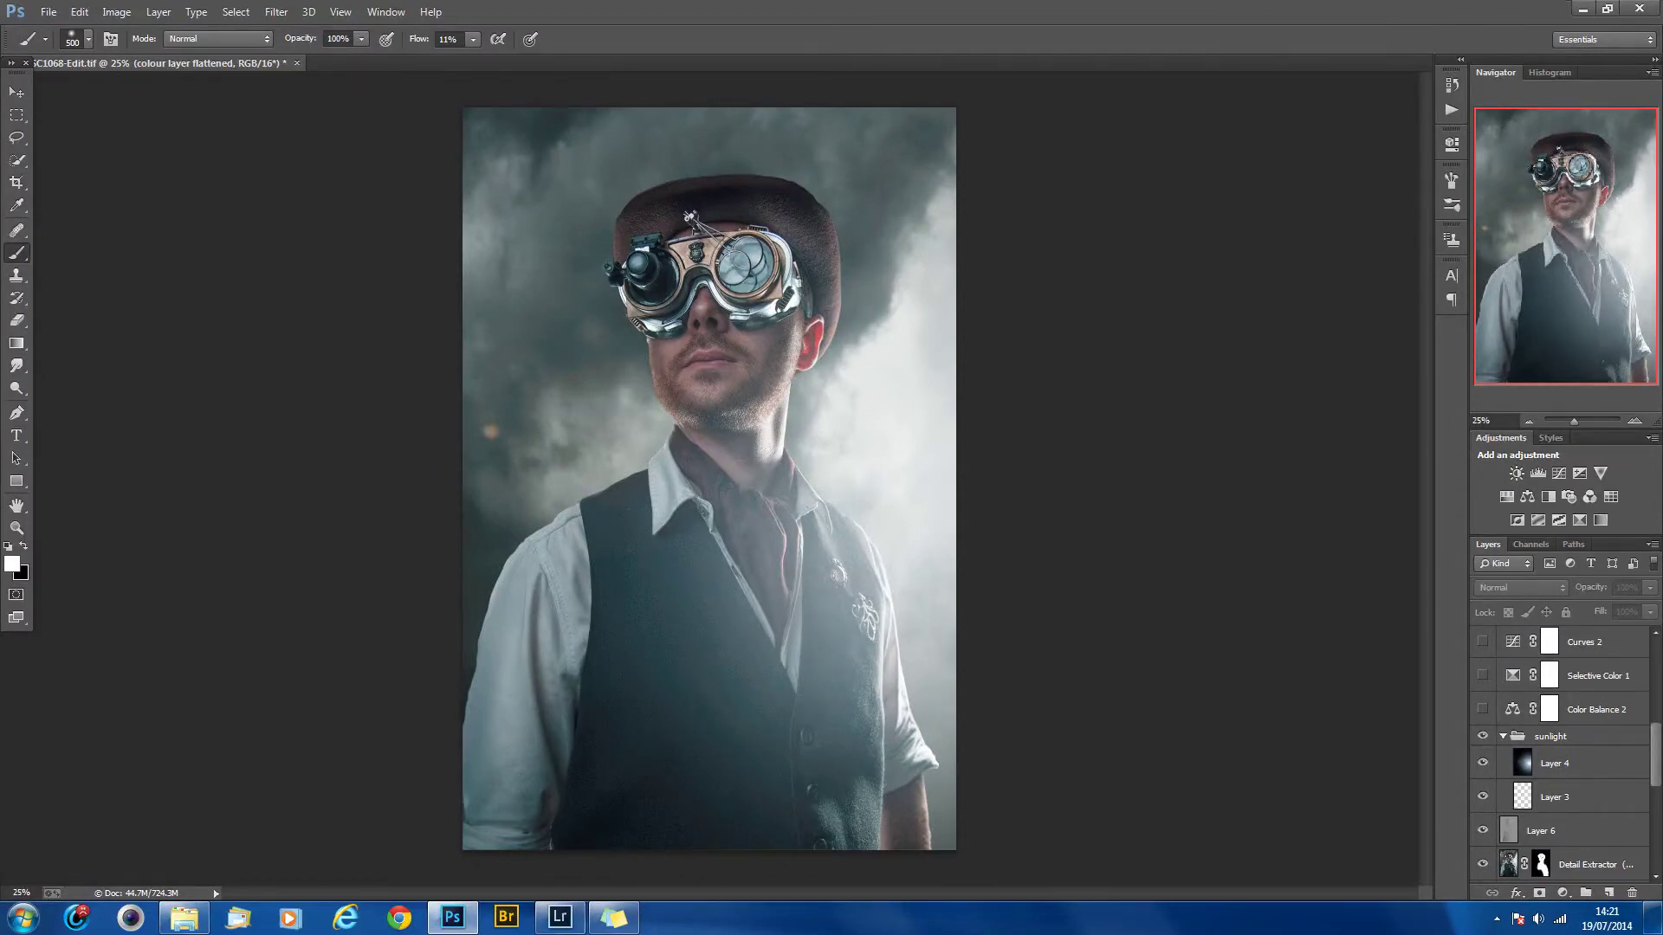
click(1483, 764)
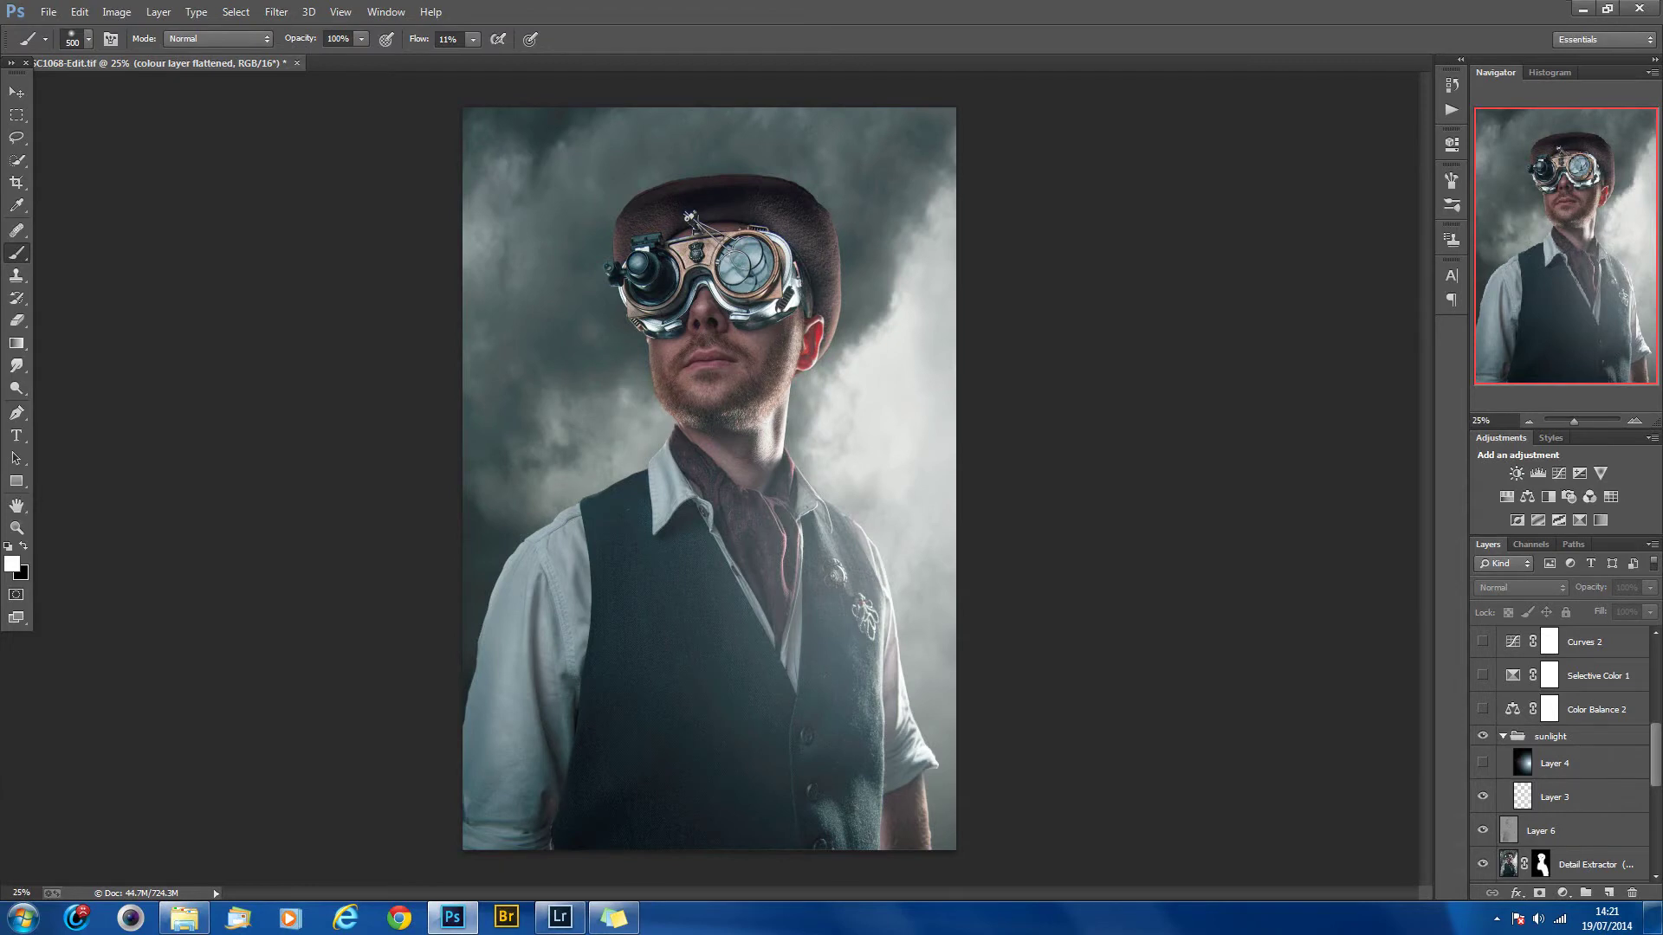
click(1554, 797)
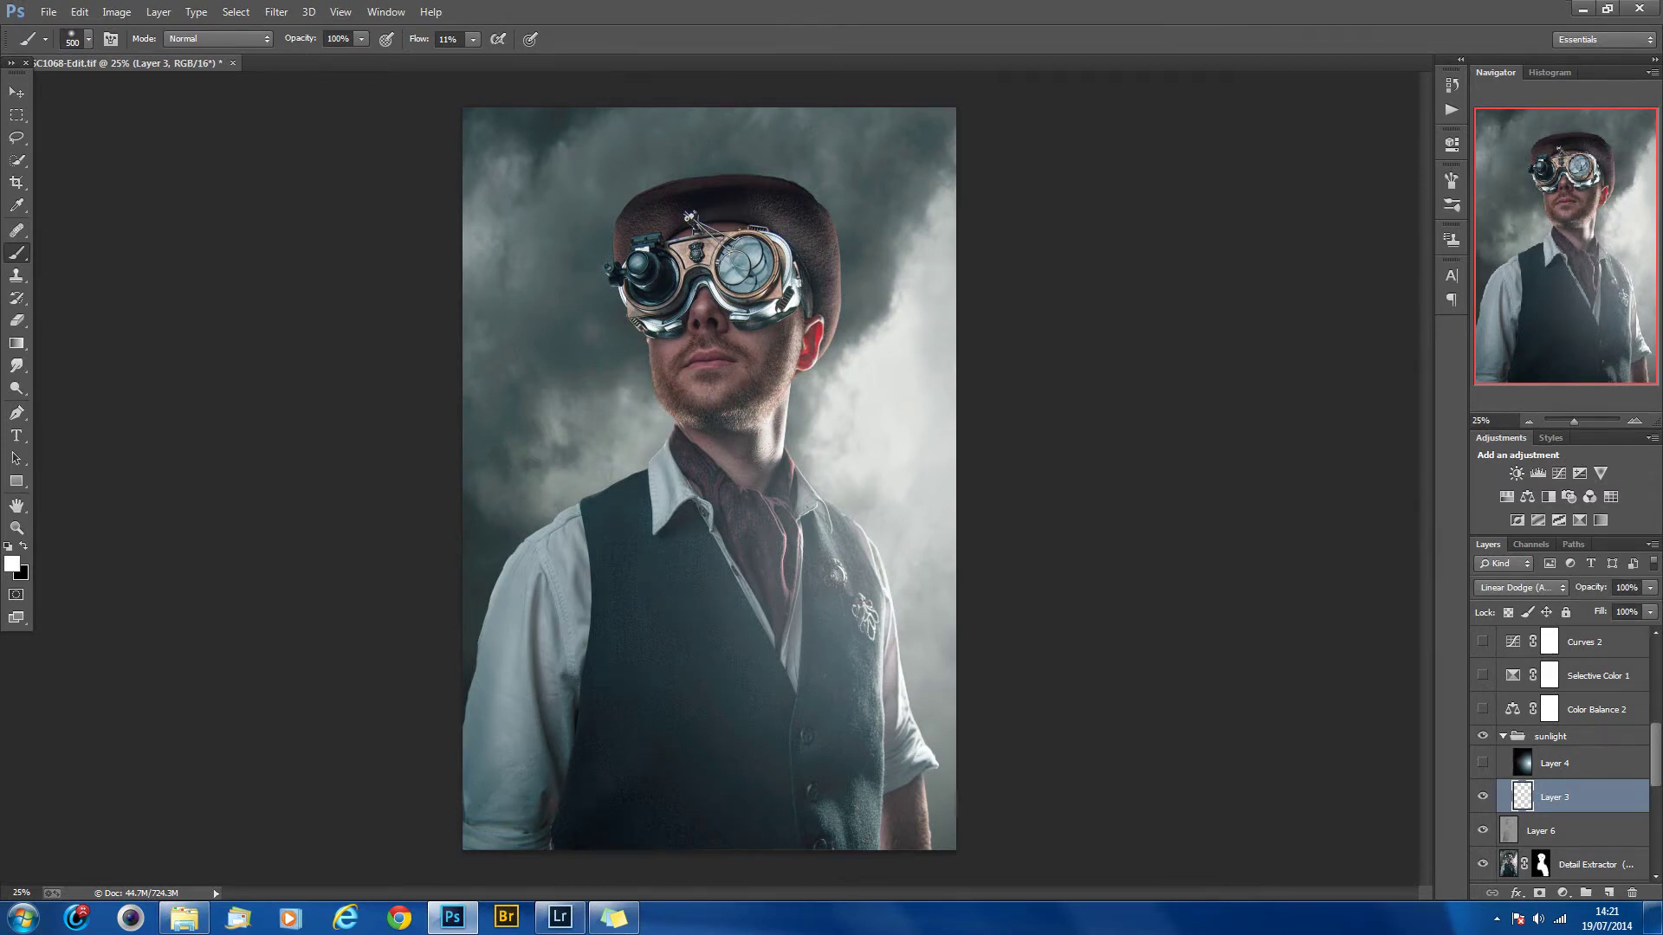
click(1483, 764)
click(1577, 763)
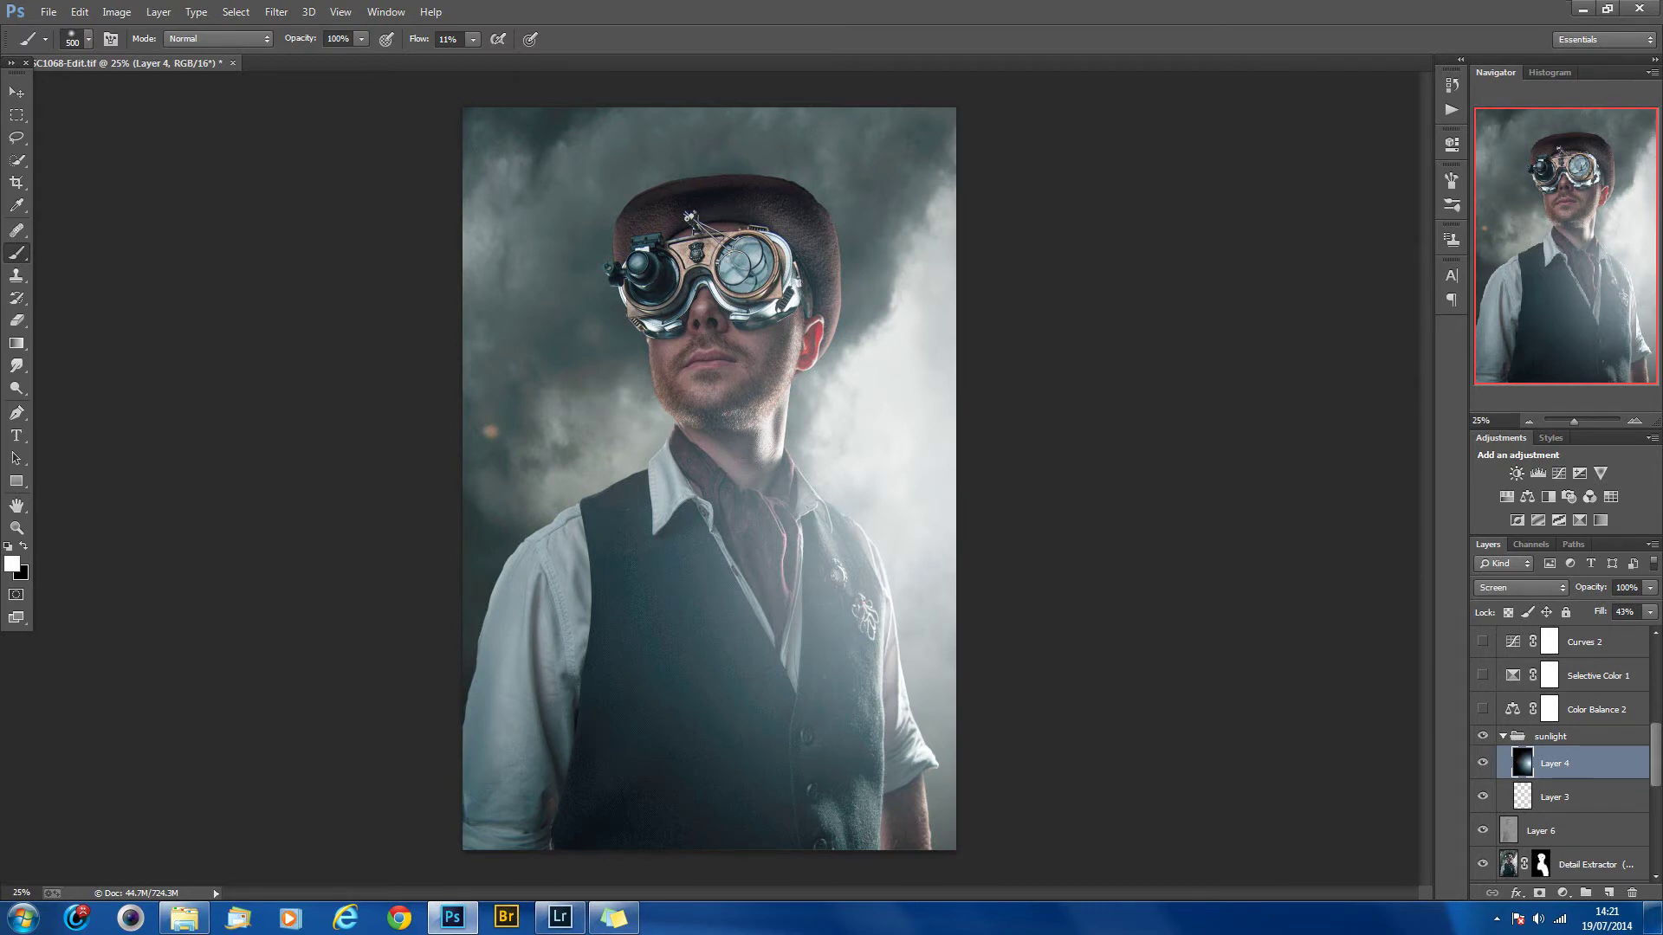
Step: Make the Color Balance 2, Selective Color 1 and Curves 2 adjustment layers visible
scroll(1559, 753, up, 3)
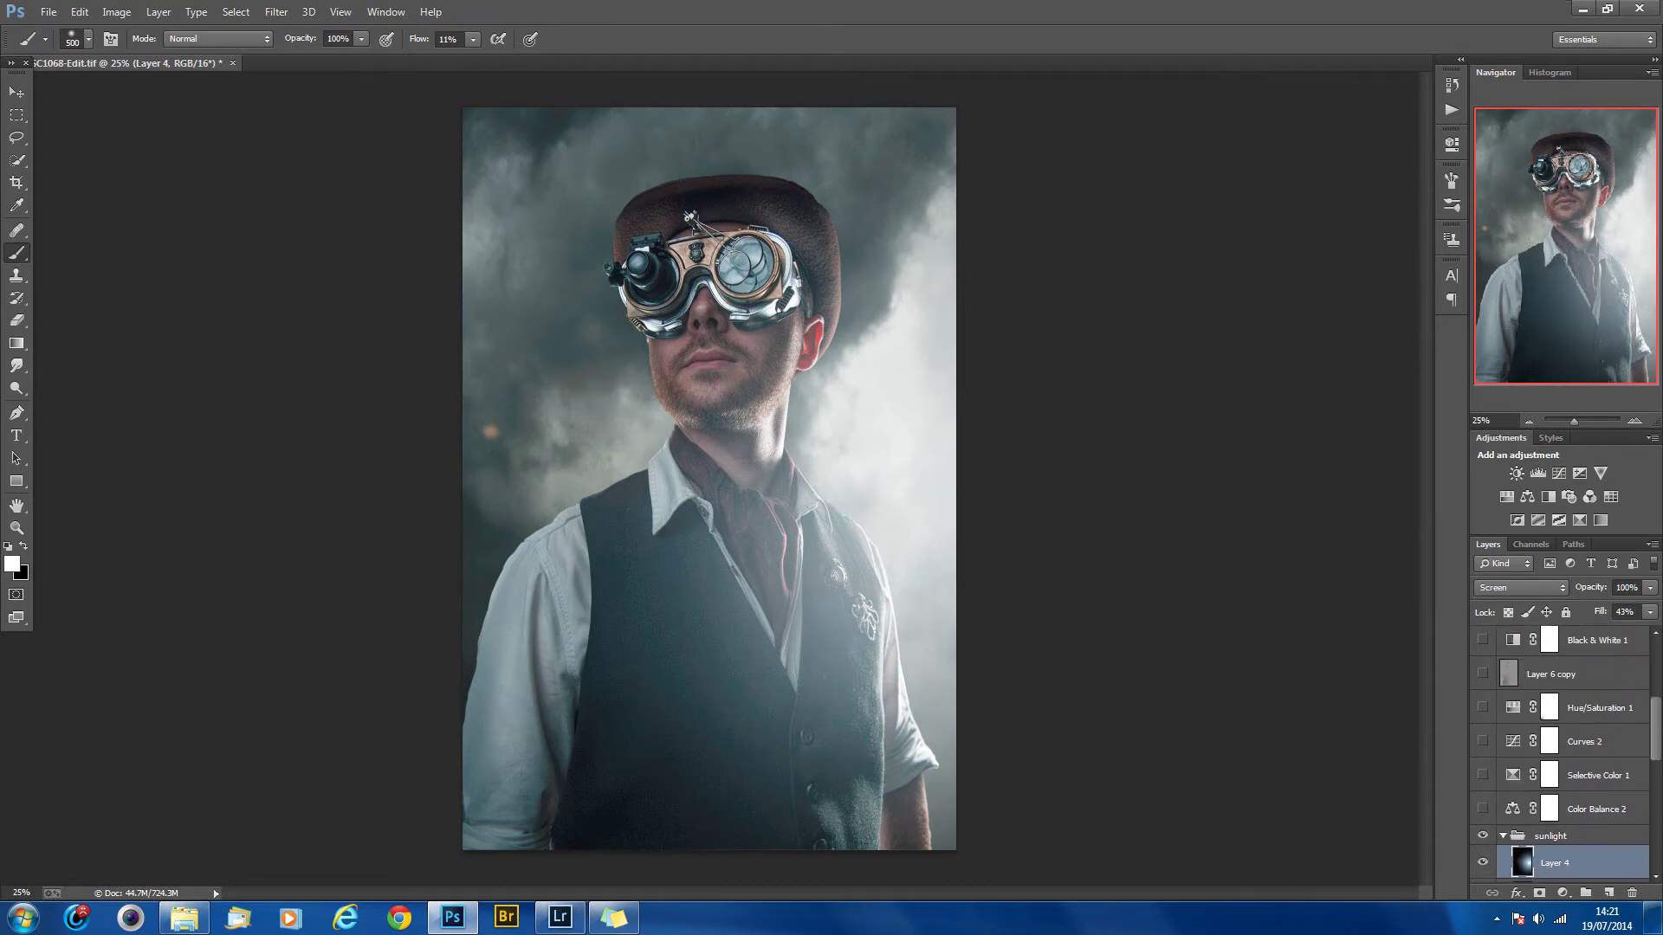
click(1483, 808)
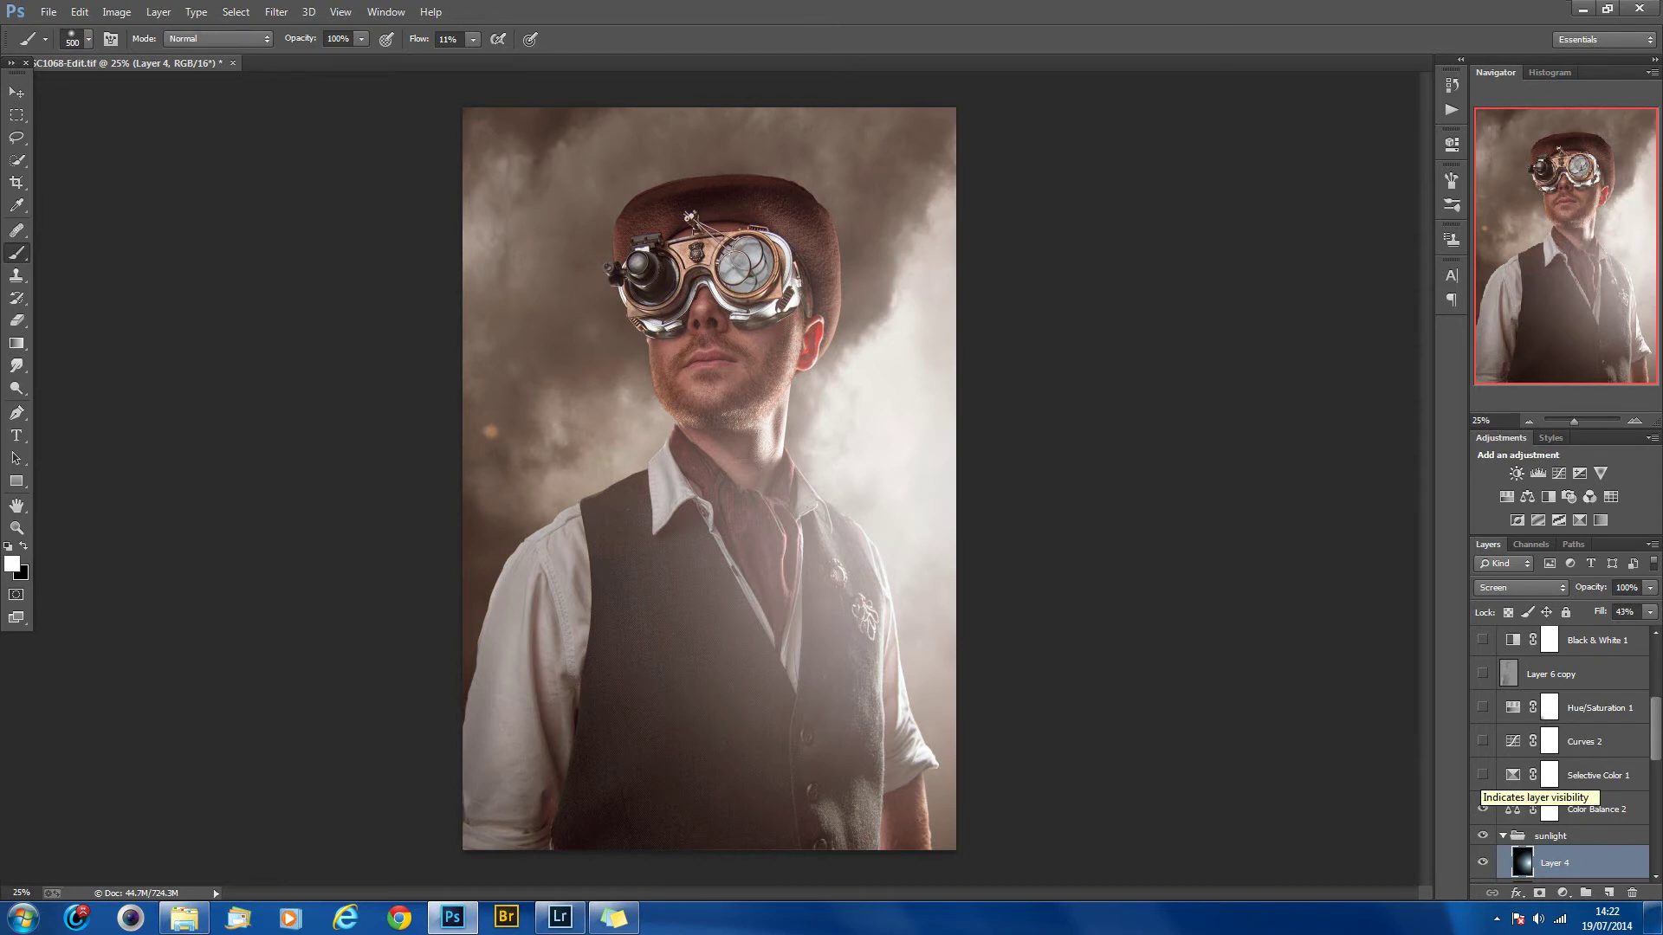
click(1482, 775)
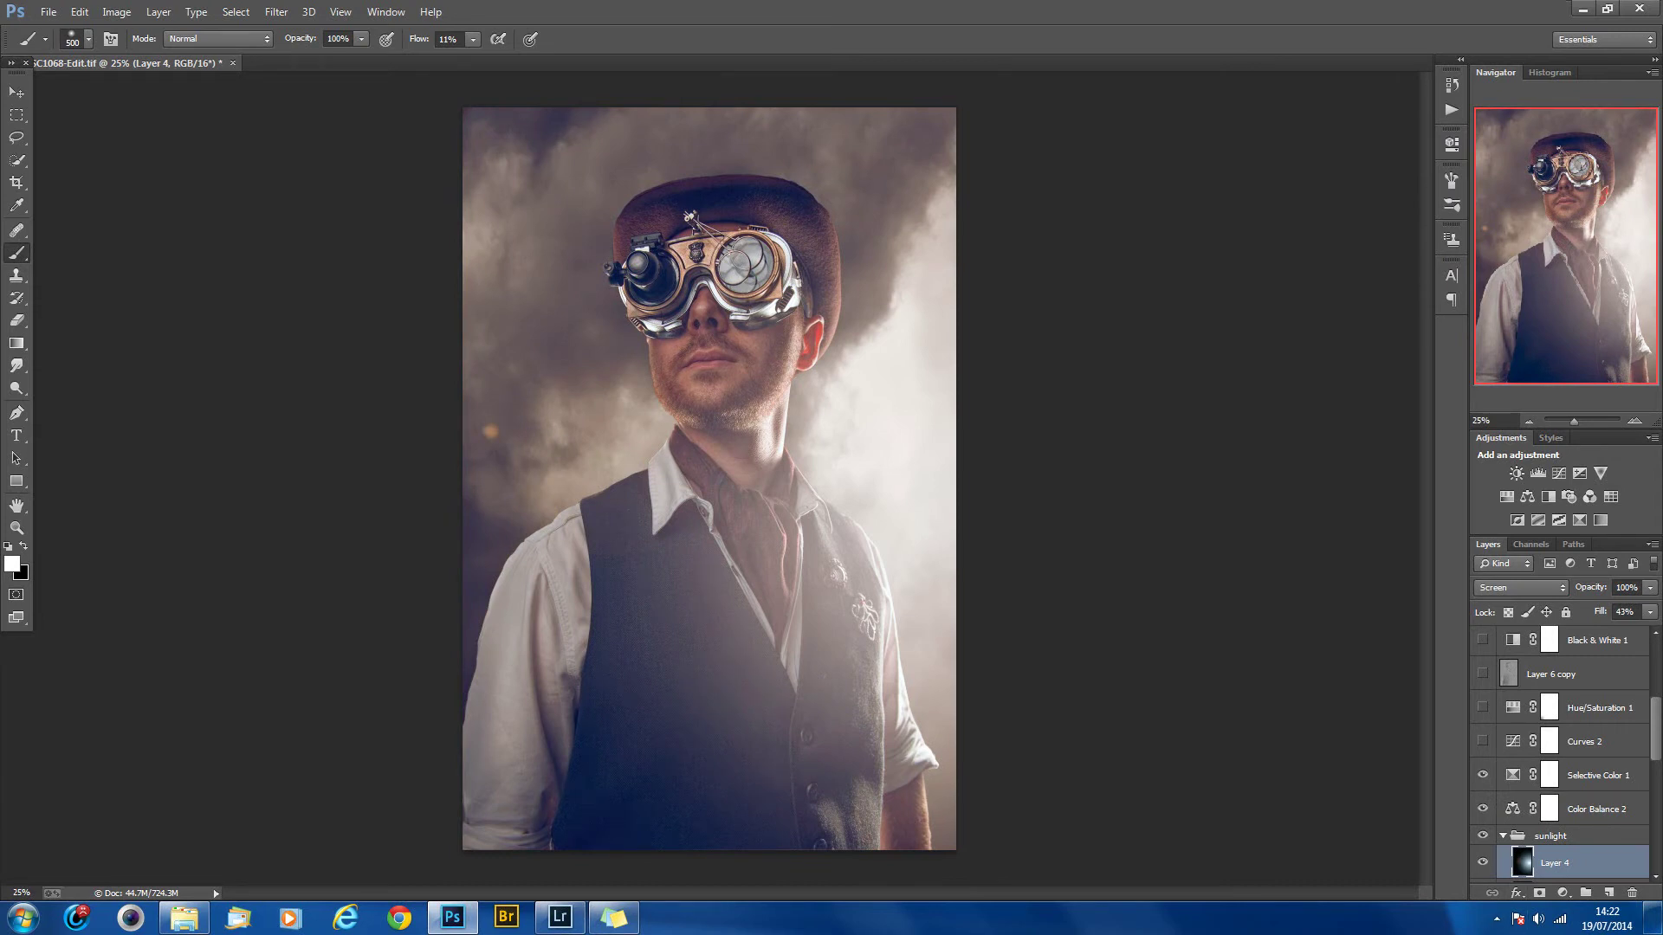
click(1482, 742)
Step: Show the Hue/Saturation 1 adjustment and compare the image with and without it, leaving it visible
scroll(1559, 754, up, 2)
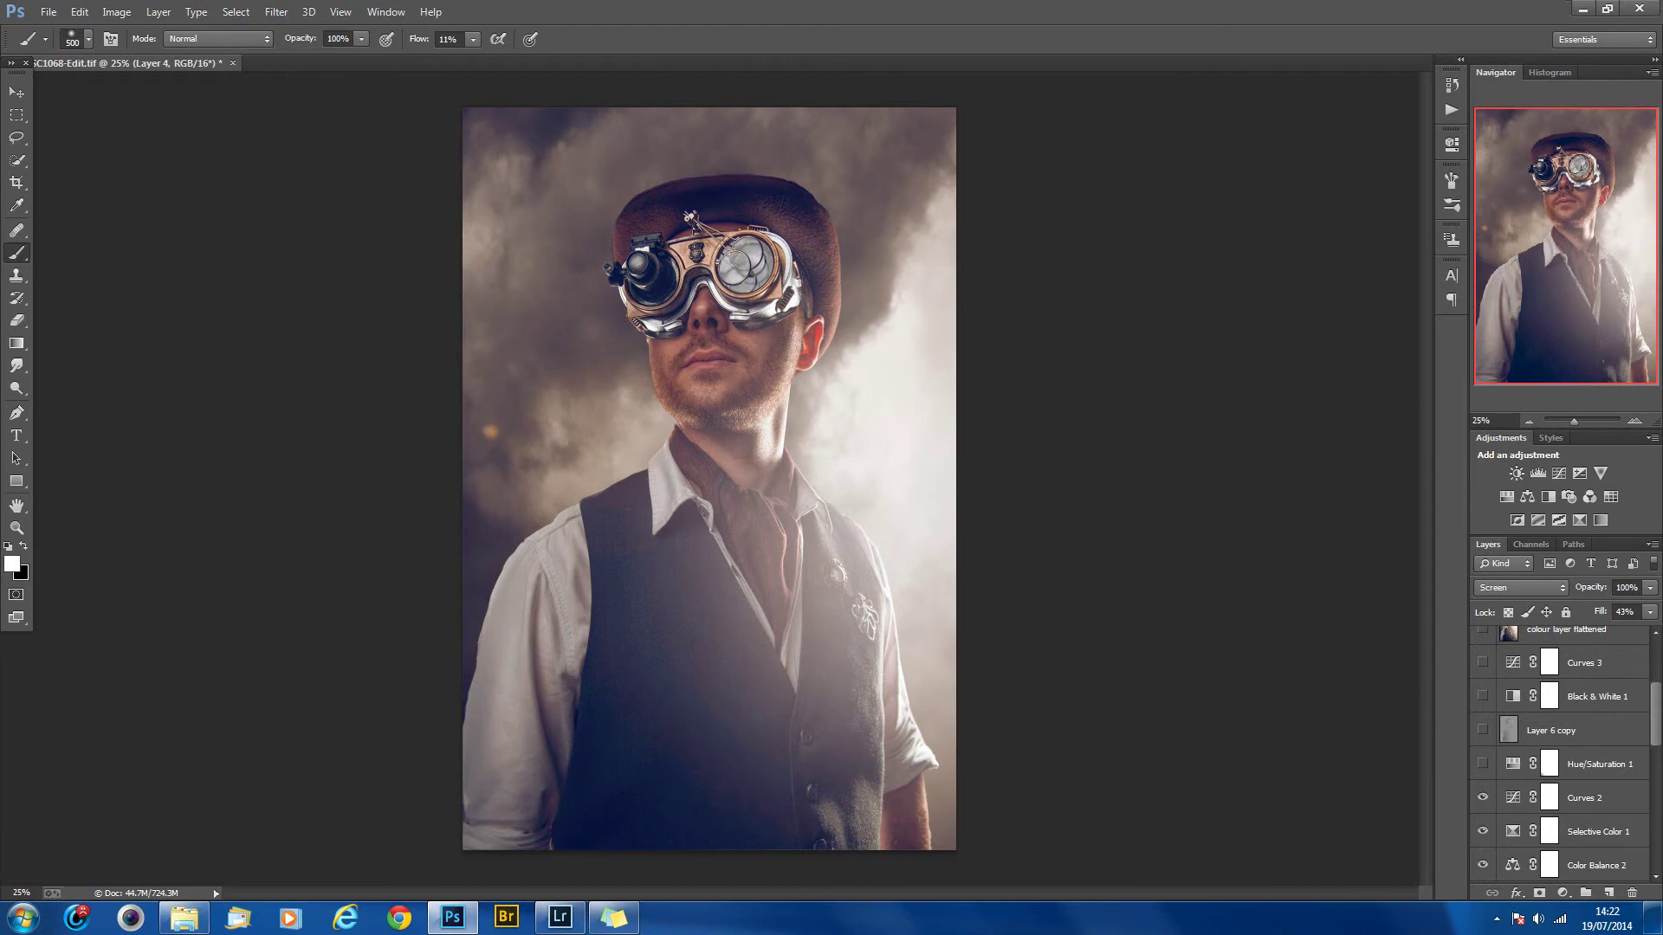
click(1482, 763)
click(1482, 763)
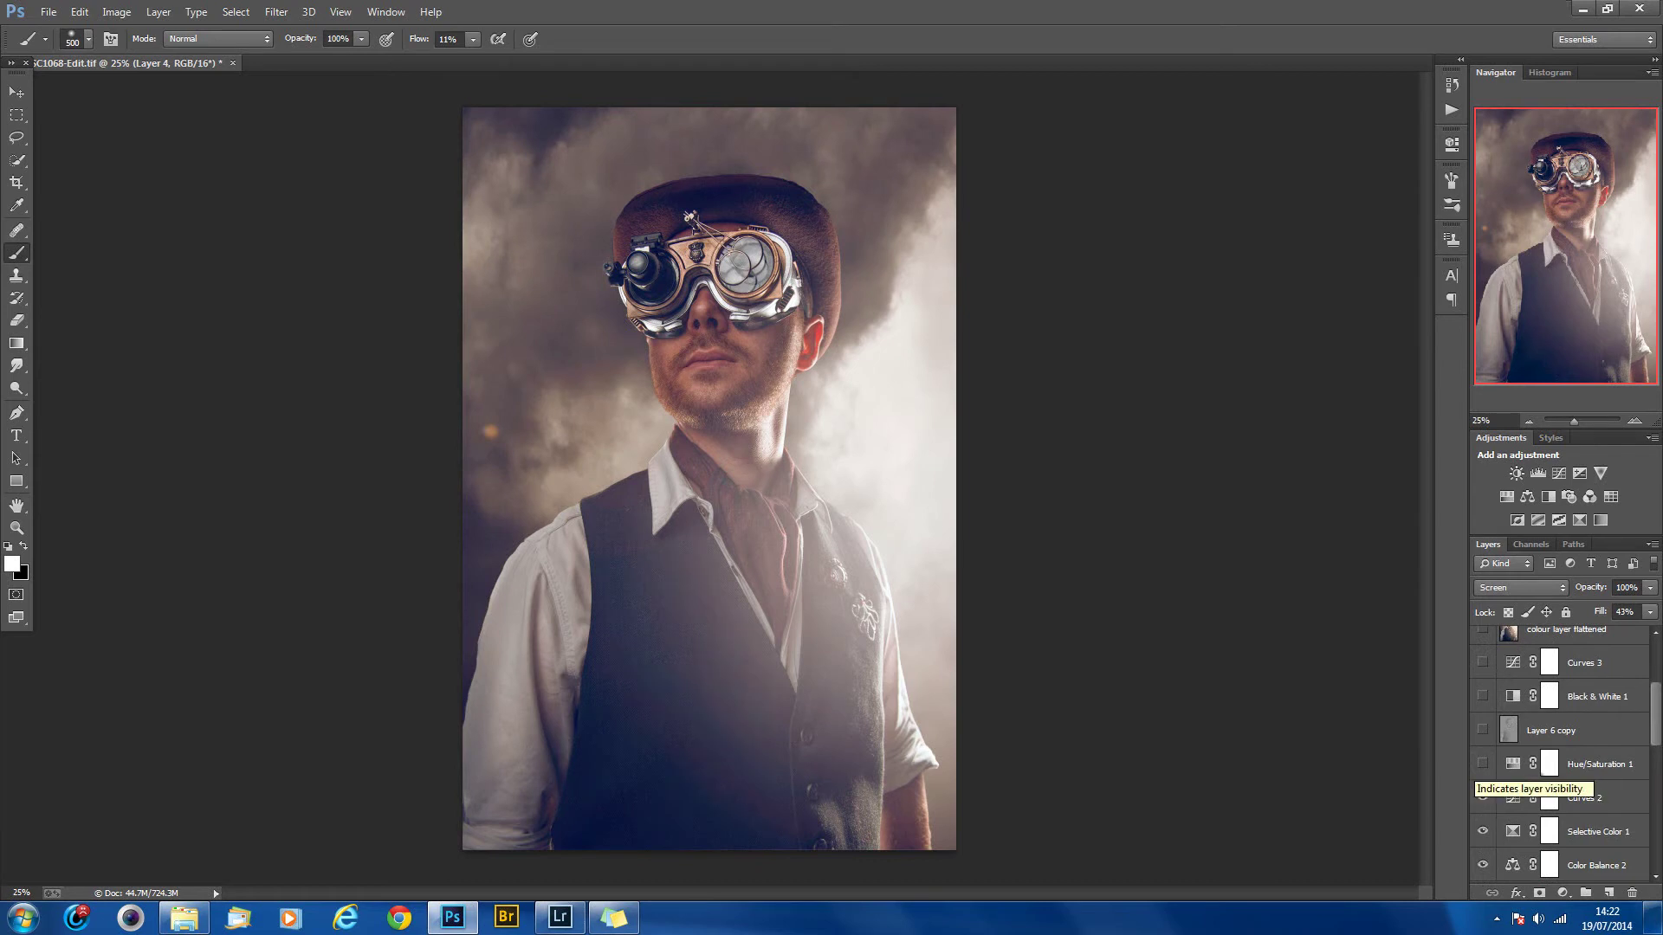
click(1482, 764)
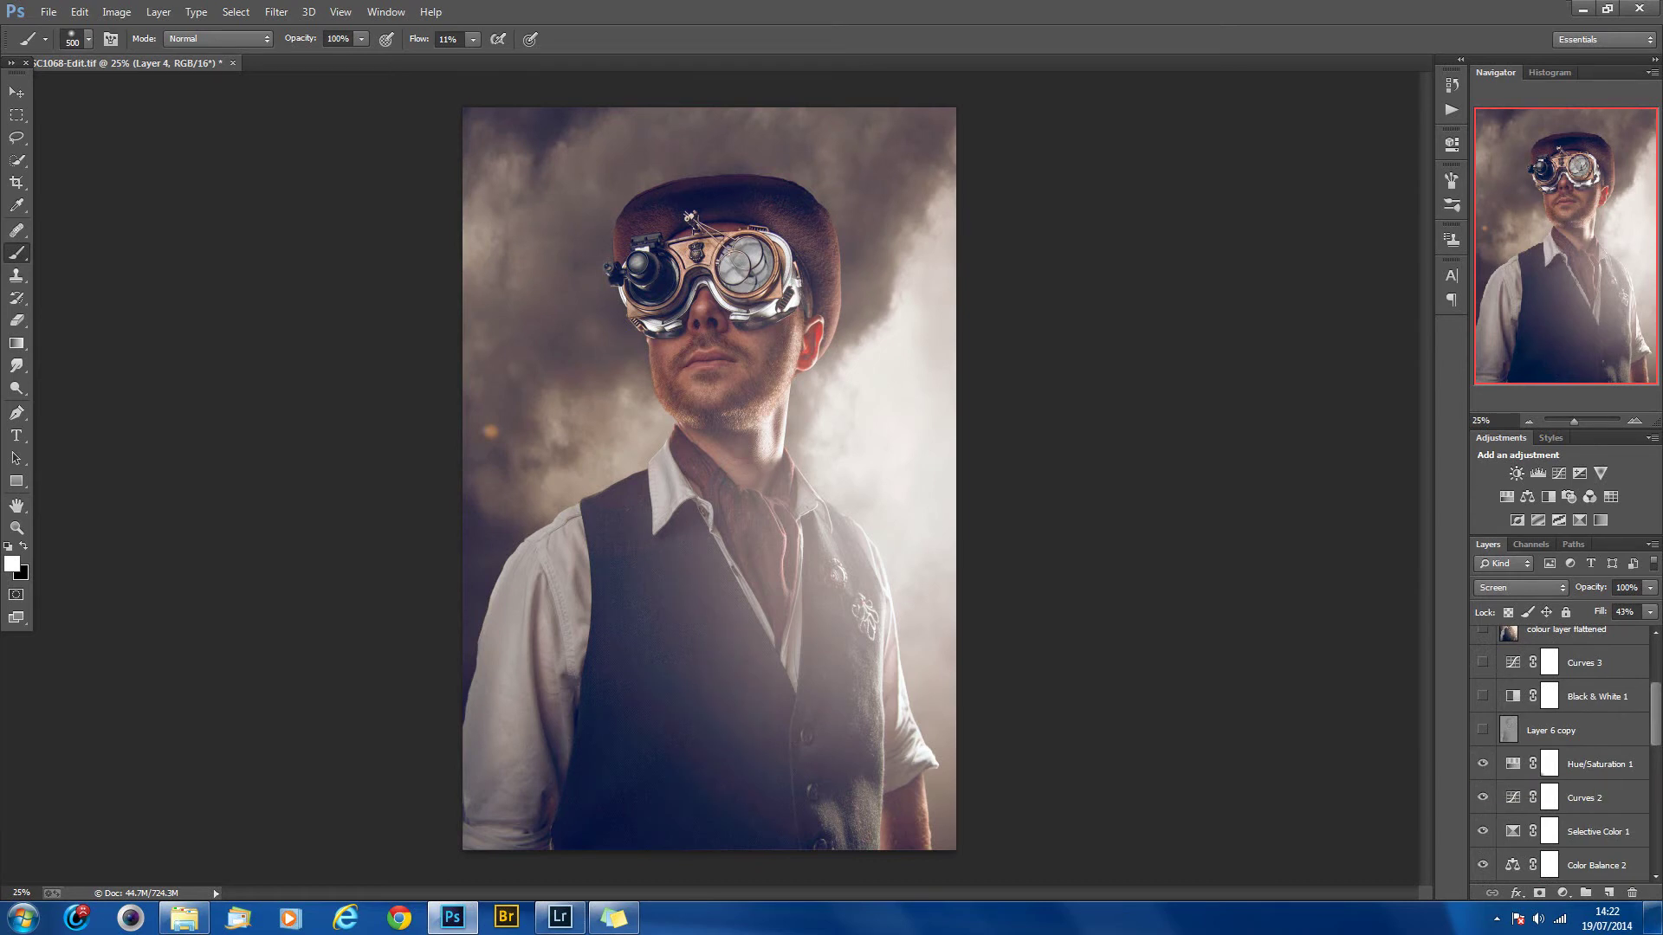
Step: Make Layer 6 copy and the Black & White 1 adjustment layer visible
scroll(1560, 754, up, 2)
click(1482, 787)
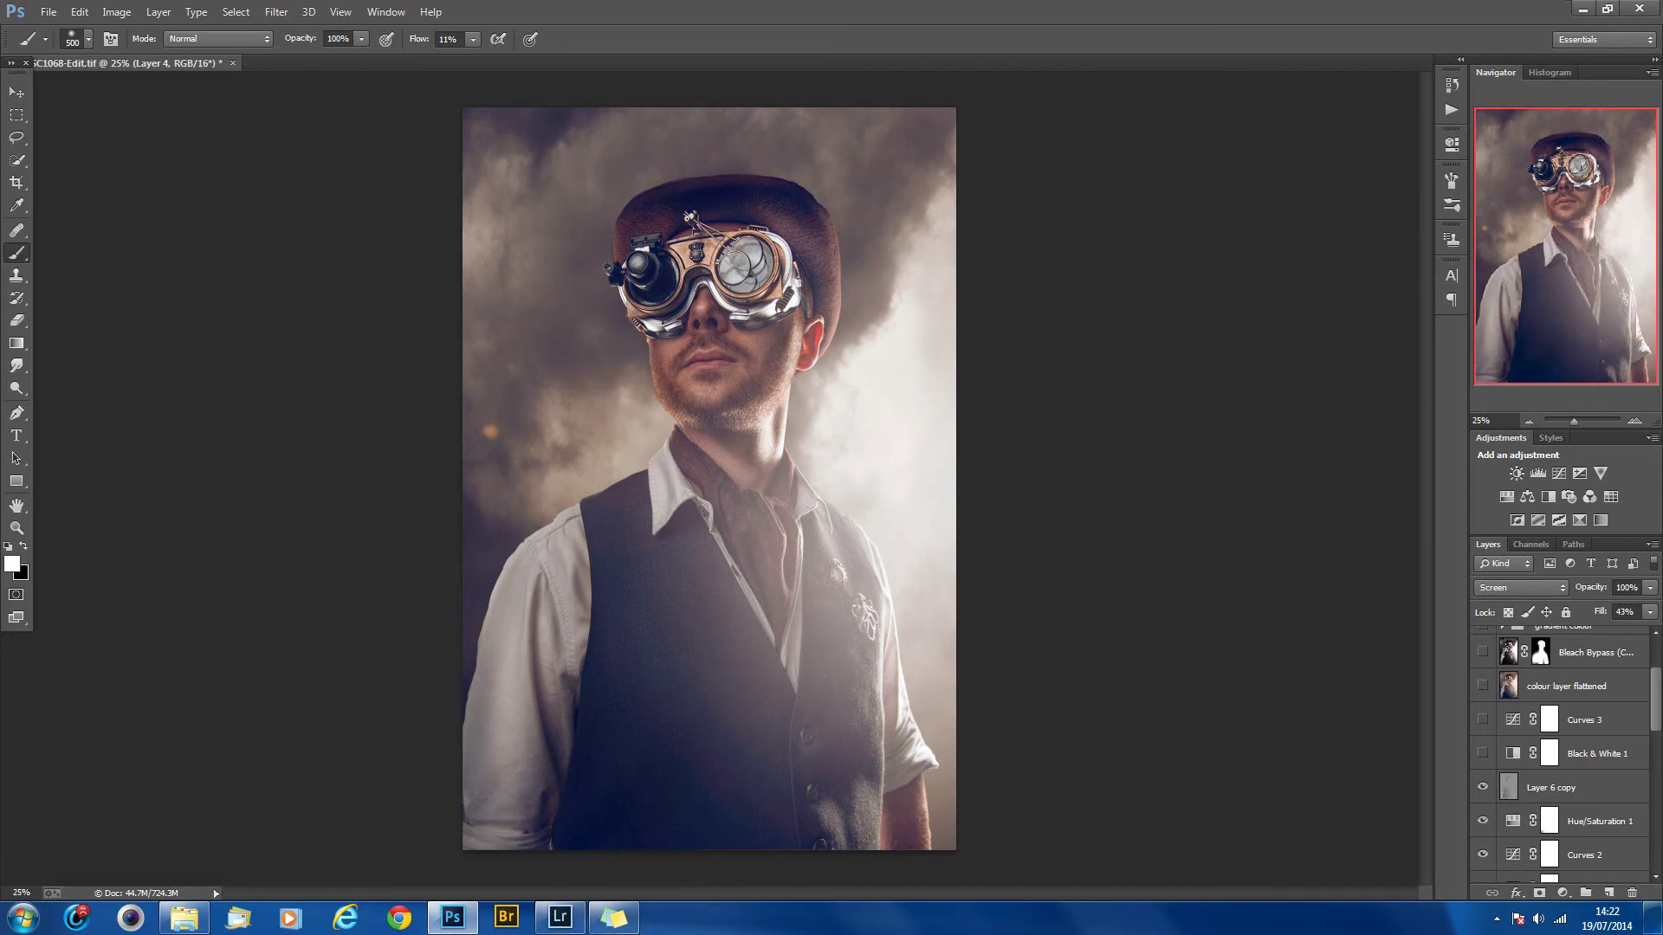
click(1482, 752)
Step: Compare the image with and without Curves 3, leave it visible, and show the colour layer flattened layer
click(1482, 719)
click(1482, 719)
click(1482, 719)
click(1482, 718)
click(1482, 719)
click(1482, 719)
click(1482, 719)
click(1482, 719)
click(1482, 719)
scroll(1559, 749, up, 1)
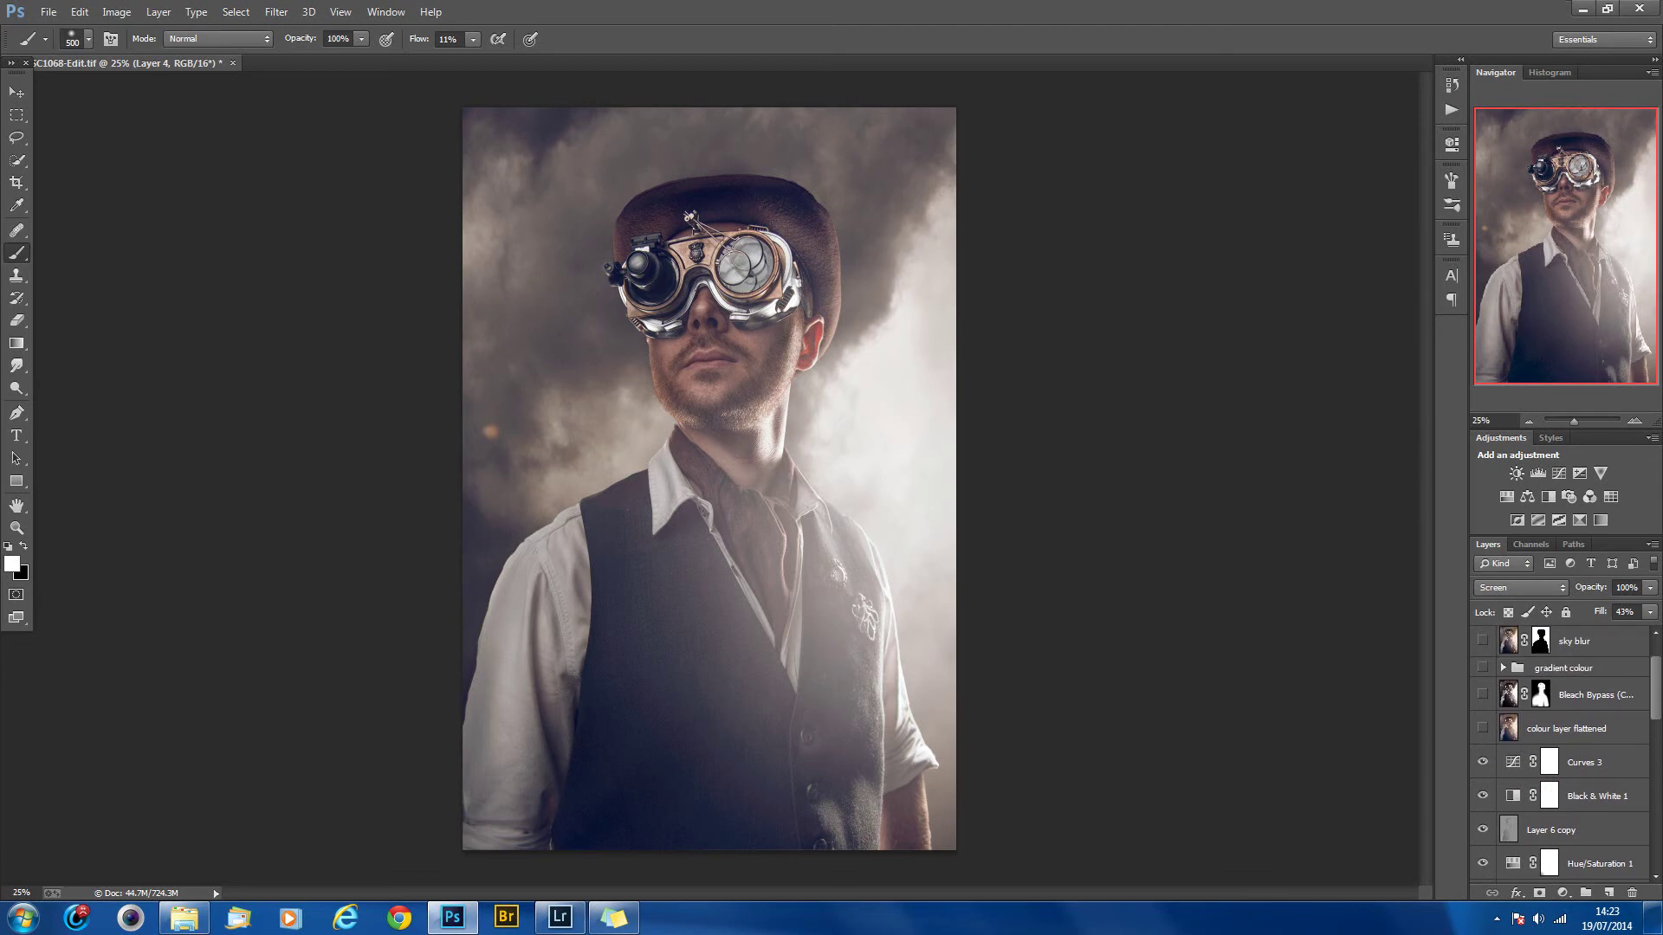
click(1482, 729)
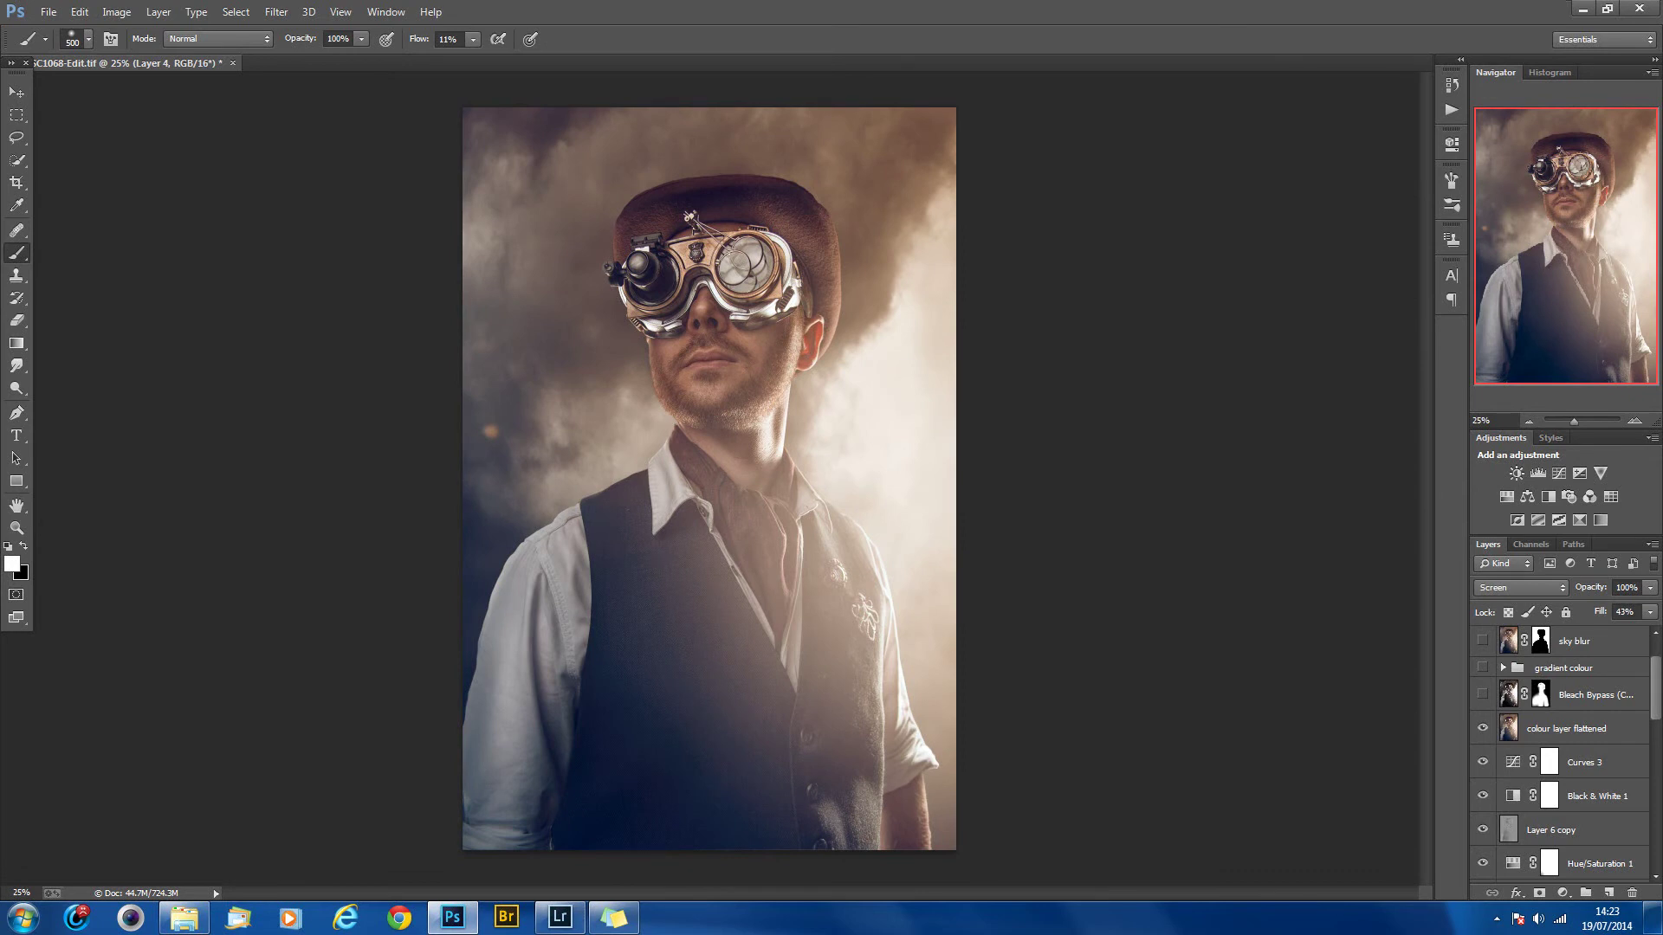
Step: Make the Bleach Bypass layer visible and select it, and show the gradient colour group and the sky blur layer
scroll(1559, 754, up, 1)
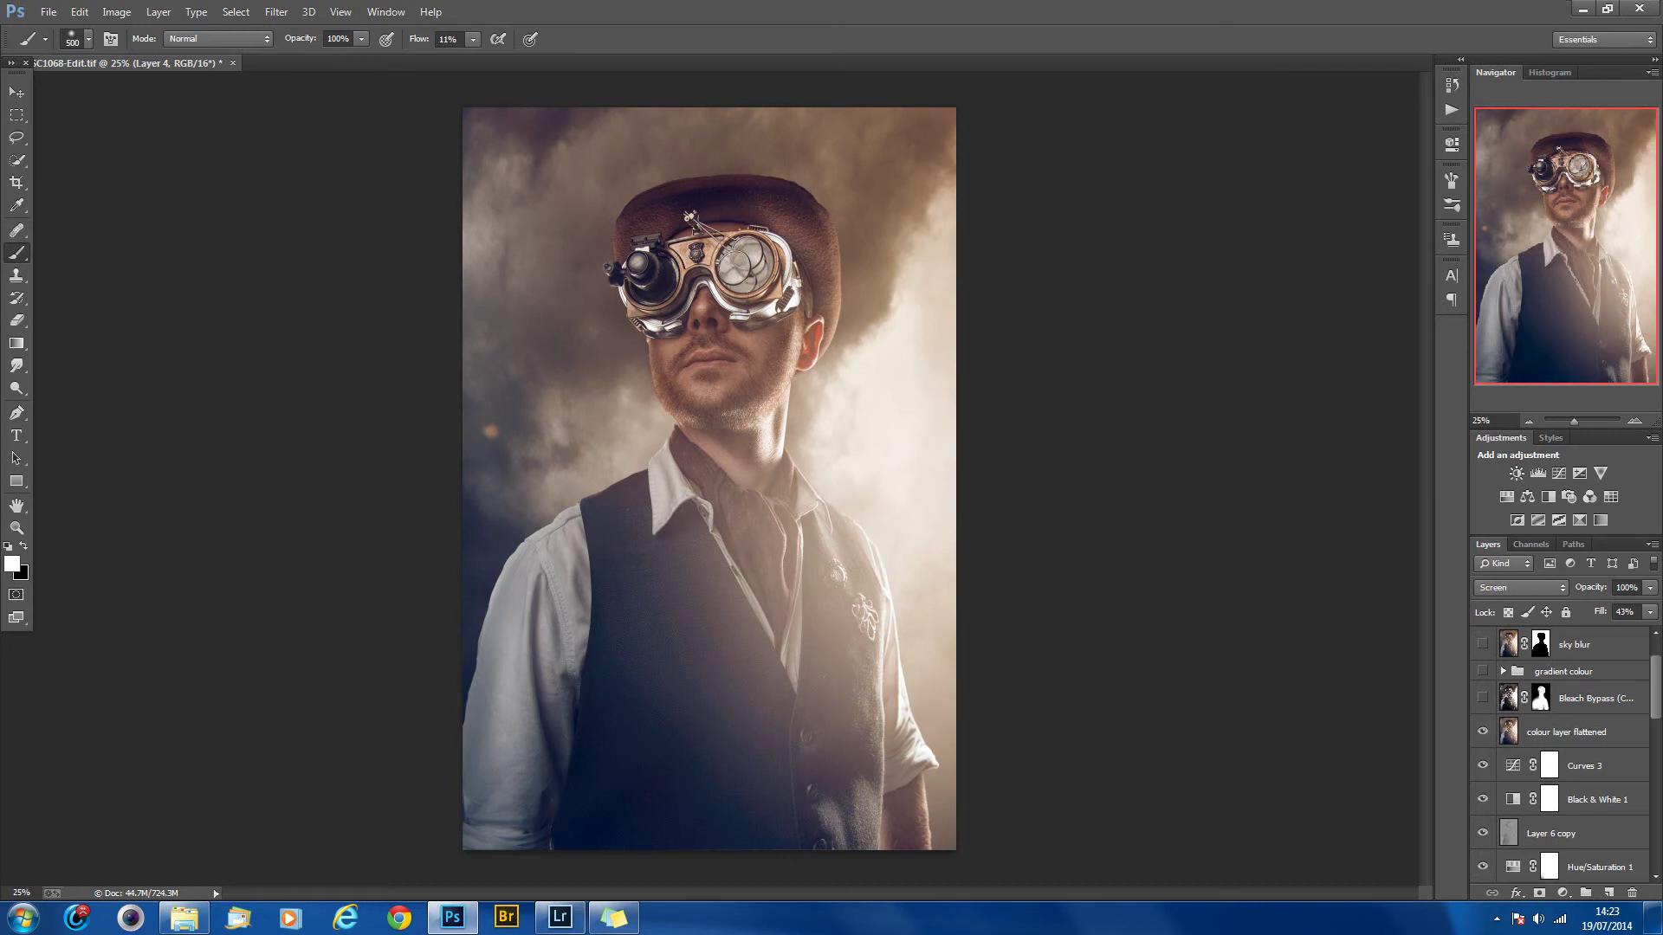
click(1483, 699)
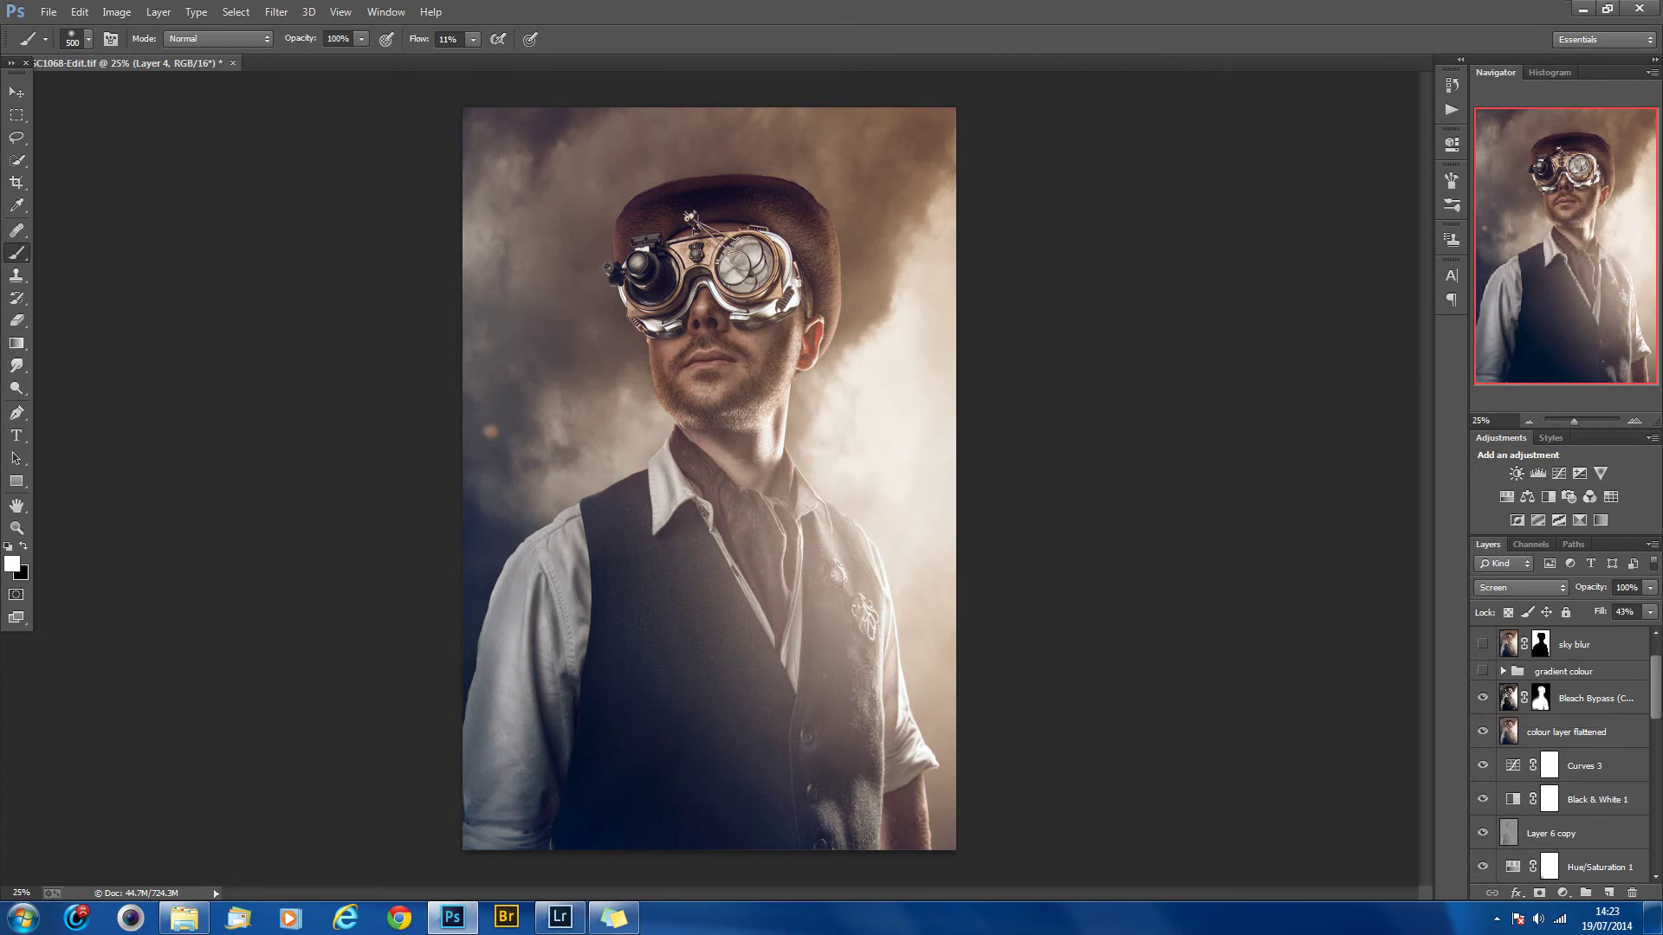
click(1589, 698)
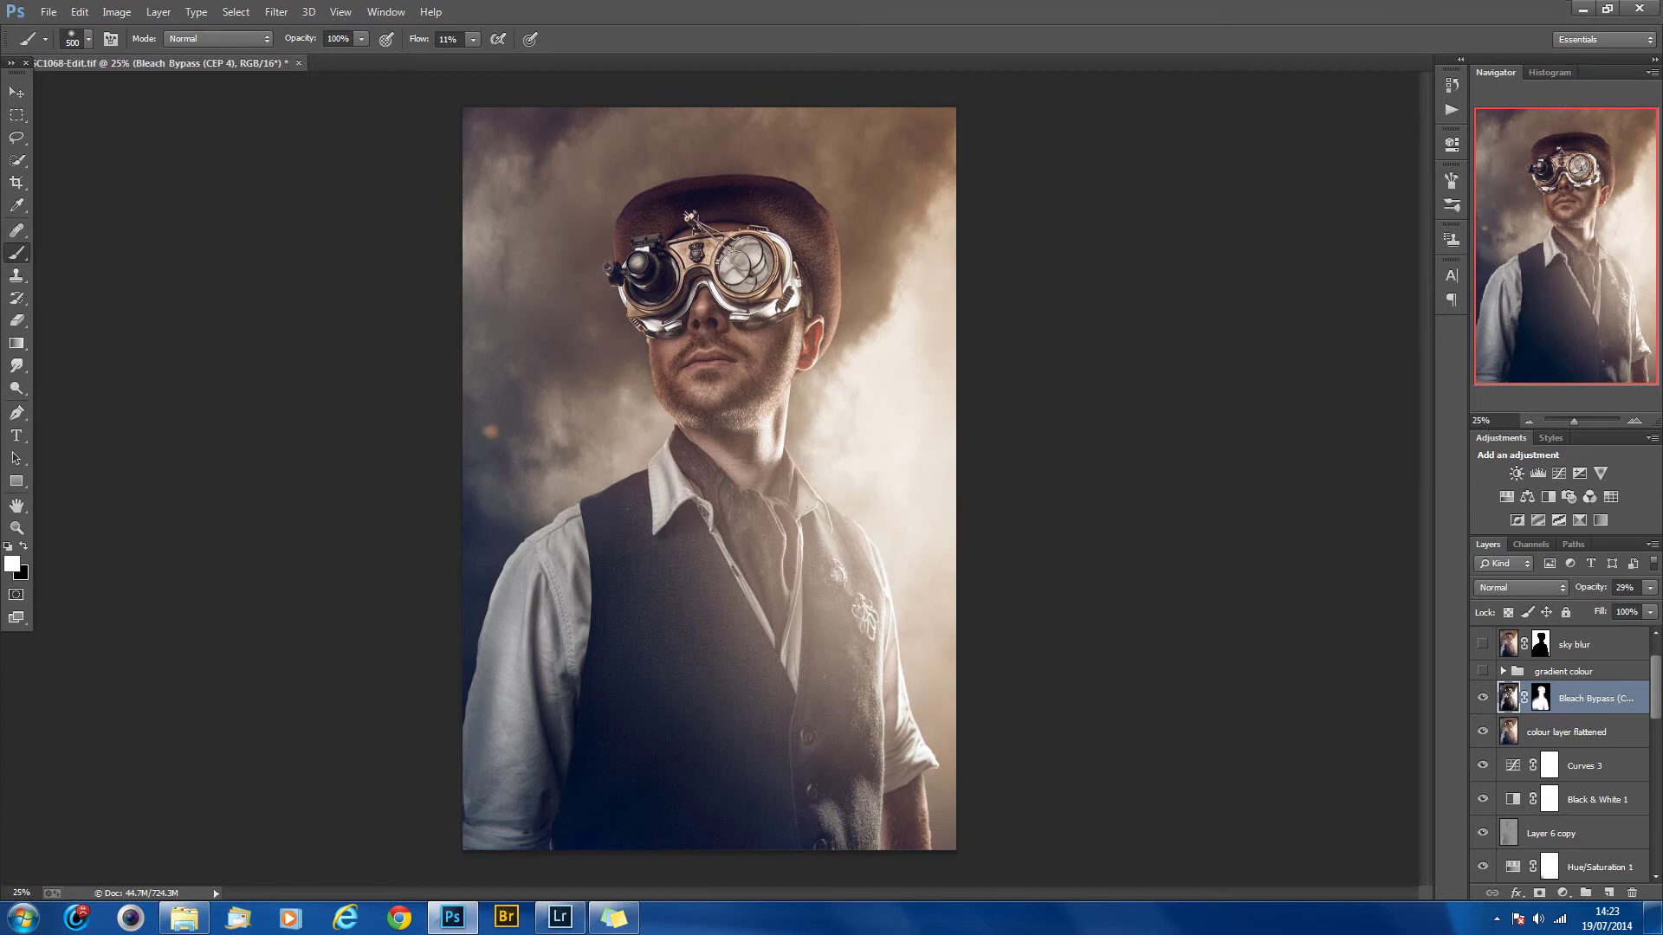
click(1483, 672)
scroll(1559, 754, up, 2)
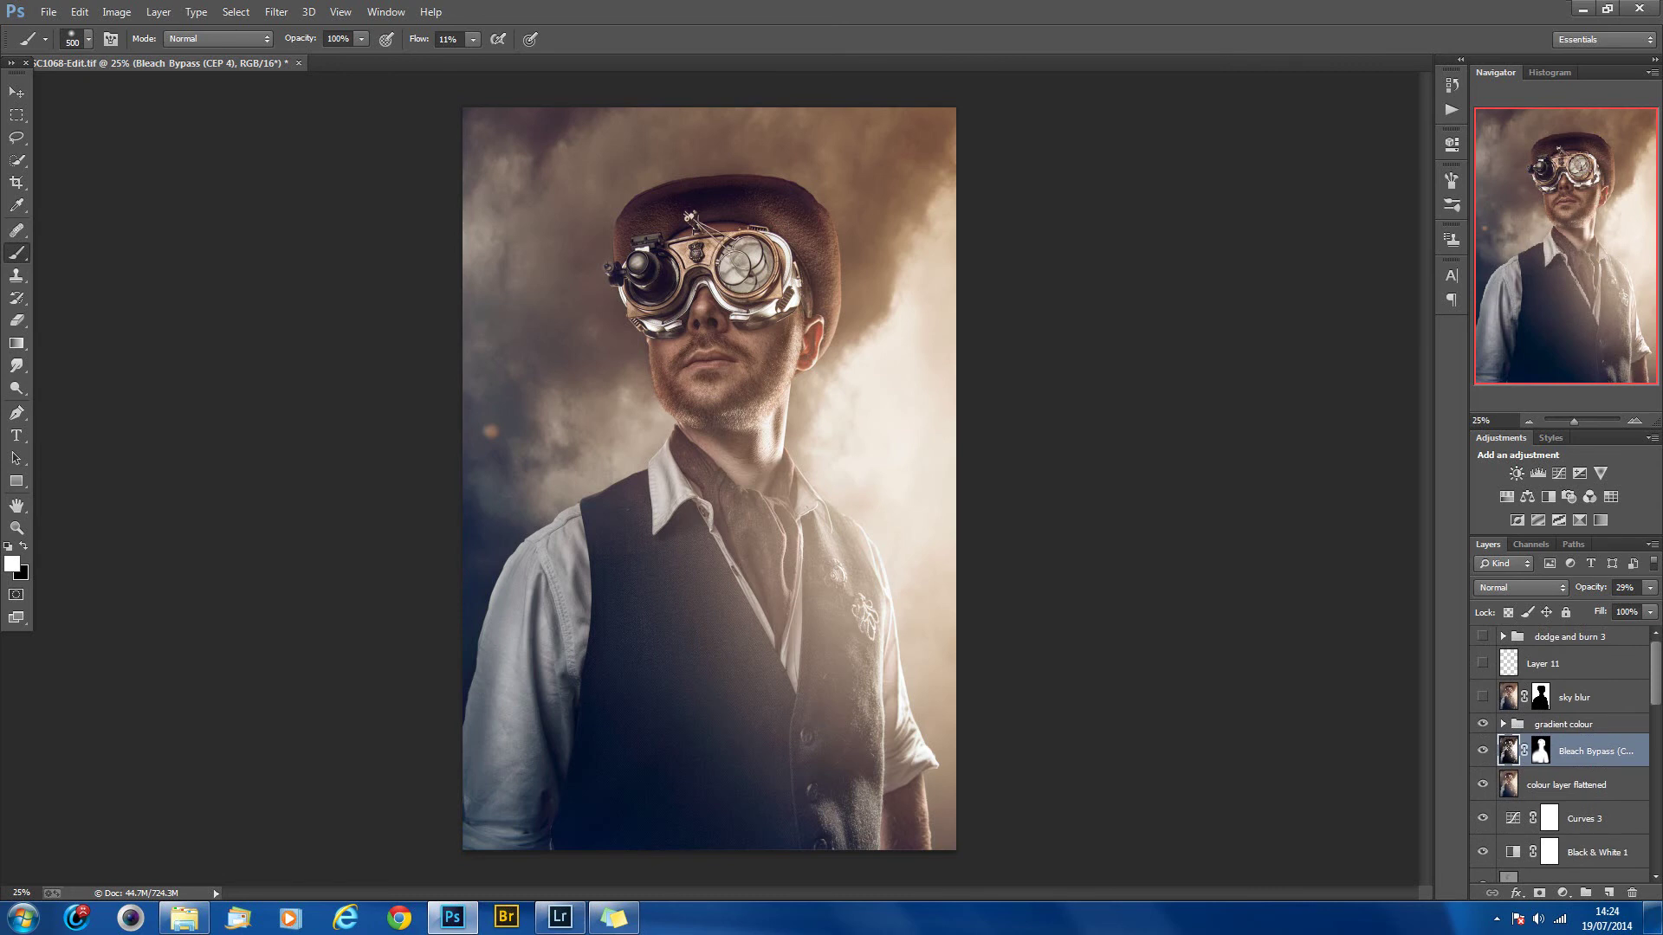
click(1482, 696)
Step: Compare the image with and without Layer 11, leave it visible, and show the dodge and burn 3 group
click(1482, 664)
click(1483, 663)
click(1482, 664)
click(1482, 664)
click(1482, 664)
click(1482, 664)
click(1483, 663)
click(1482, 664)
click(1482, 663)
click(1483, 637)
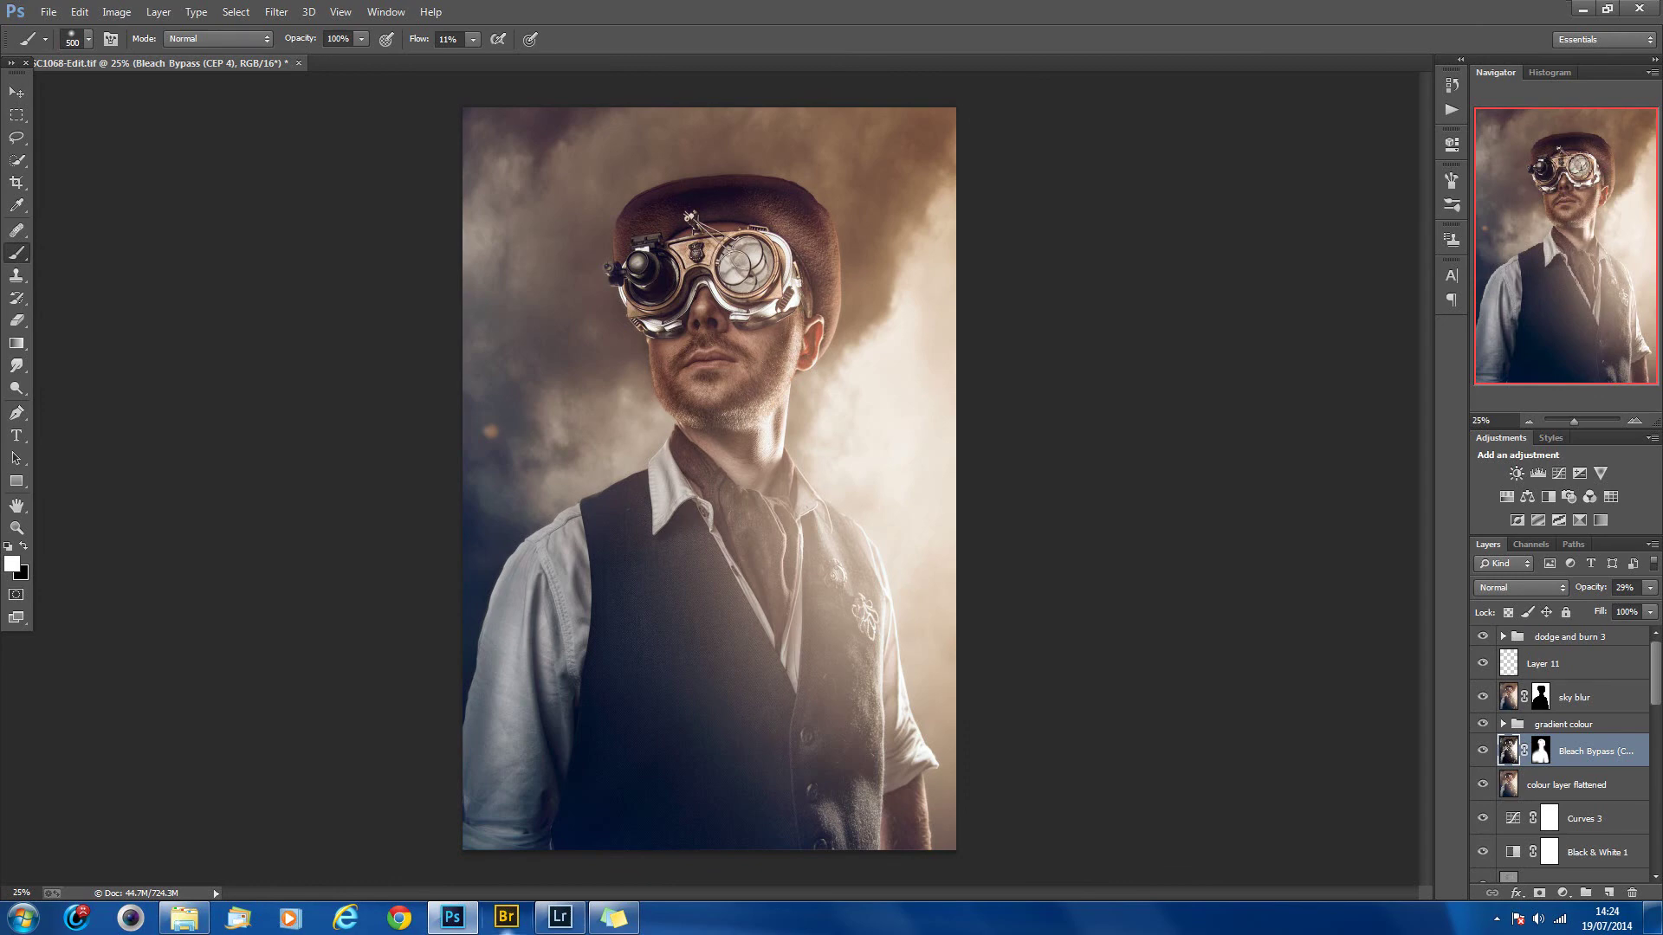
Step: Switch to Lightroom and examine the settings of the two radial filters on the portrait's bright side in the Develop module
click(560, 918)
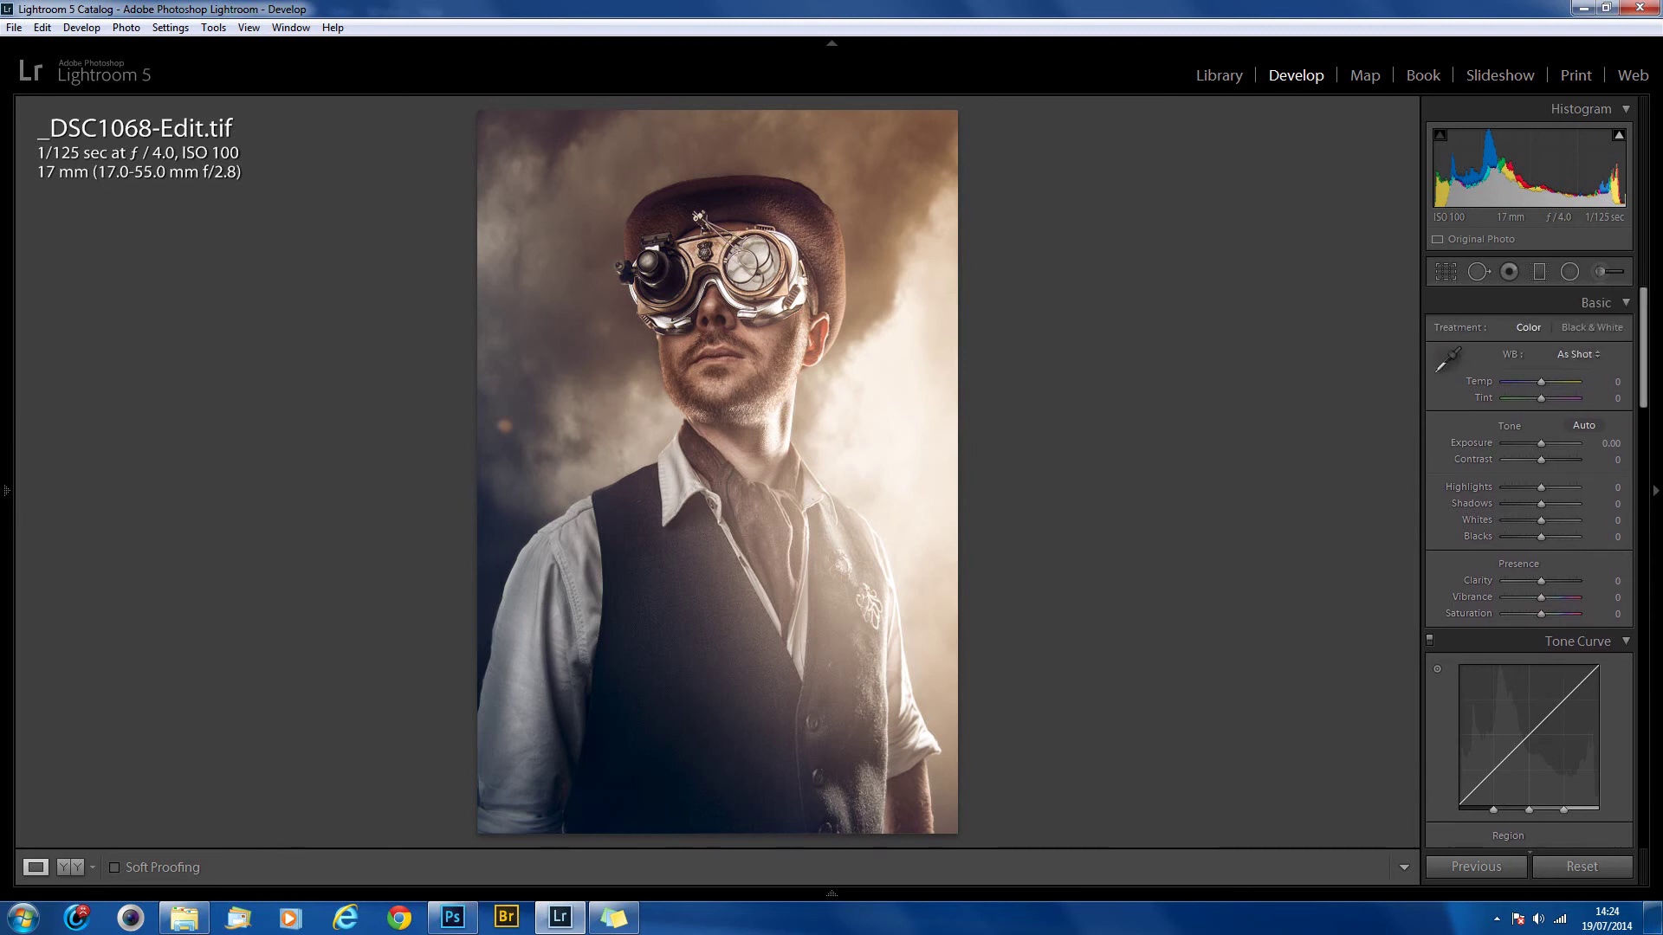
key(shift+m)
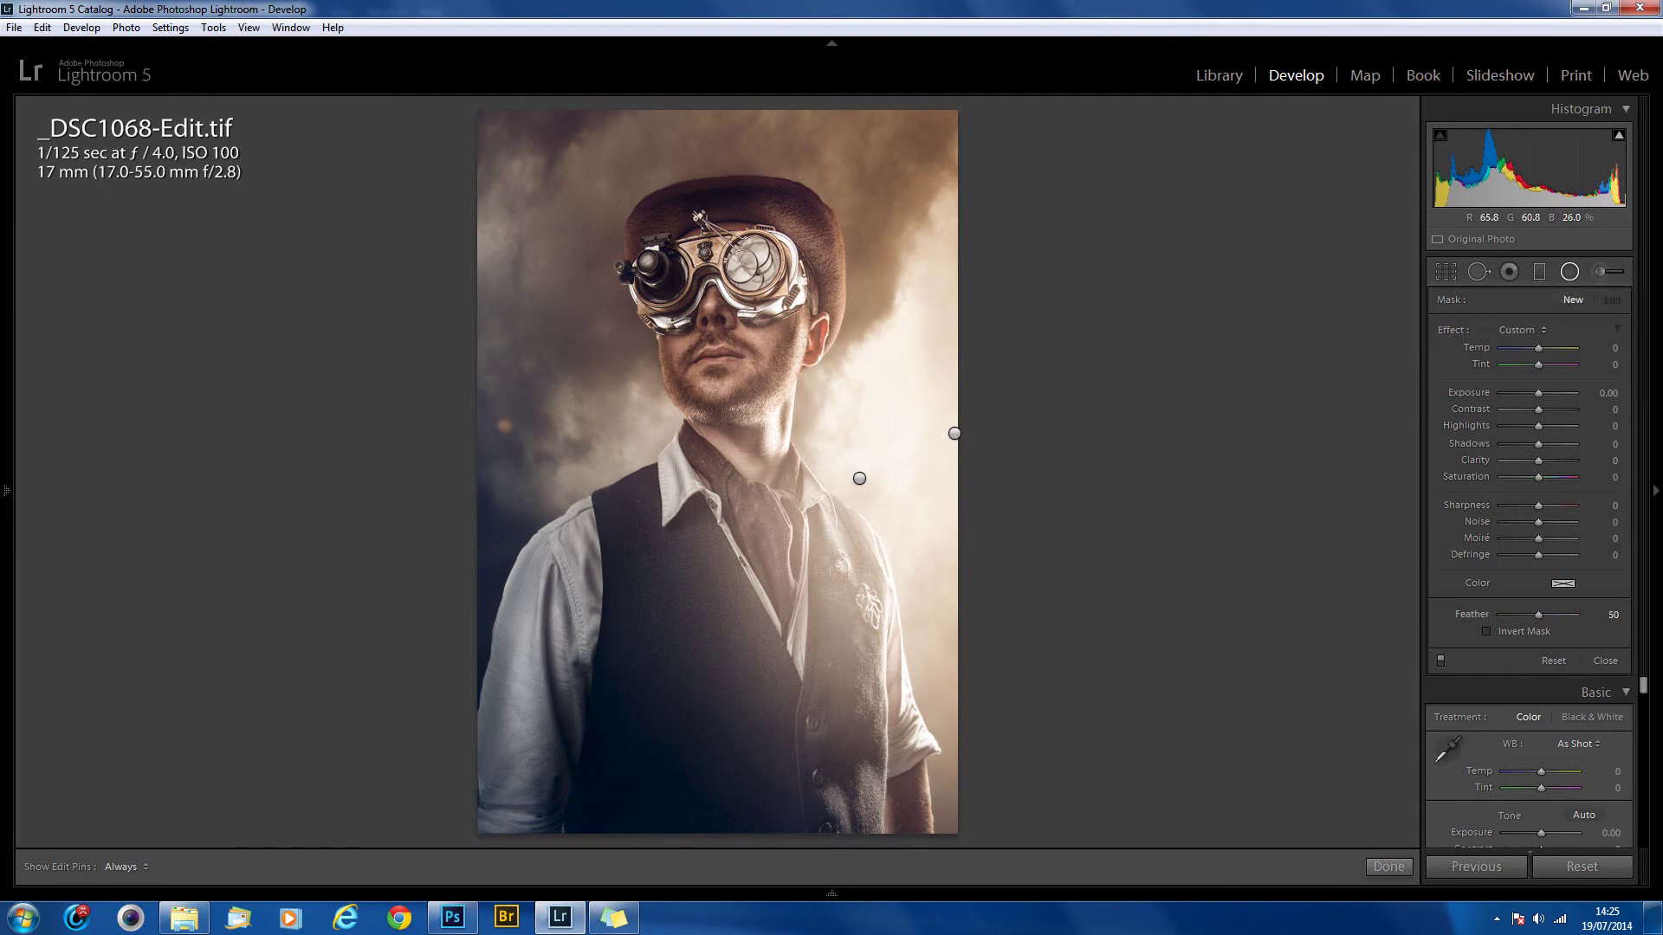
click(859, 478)
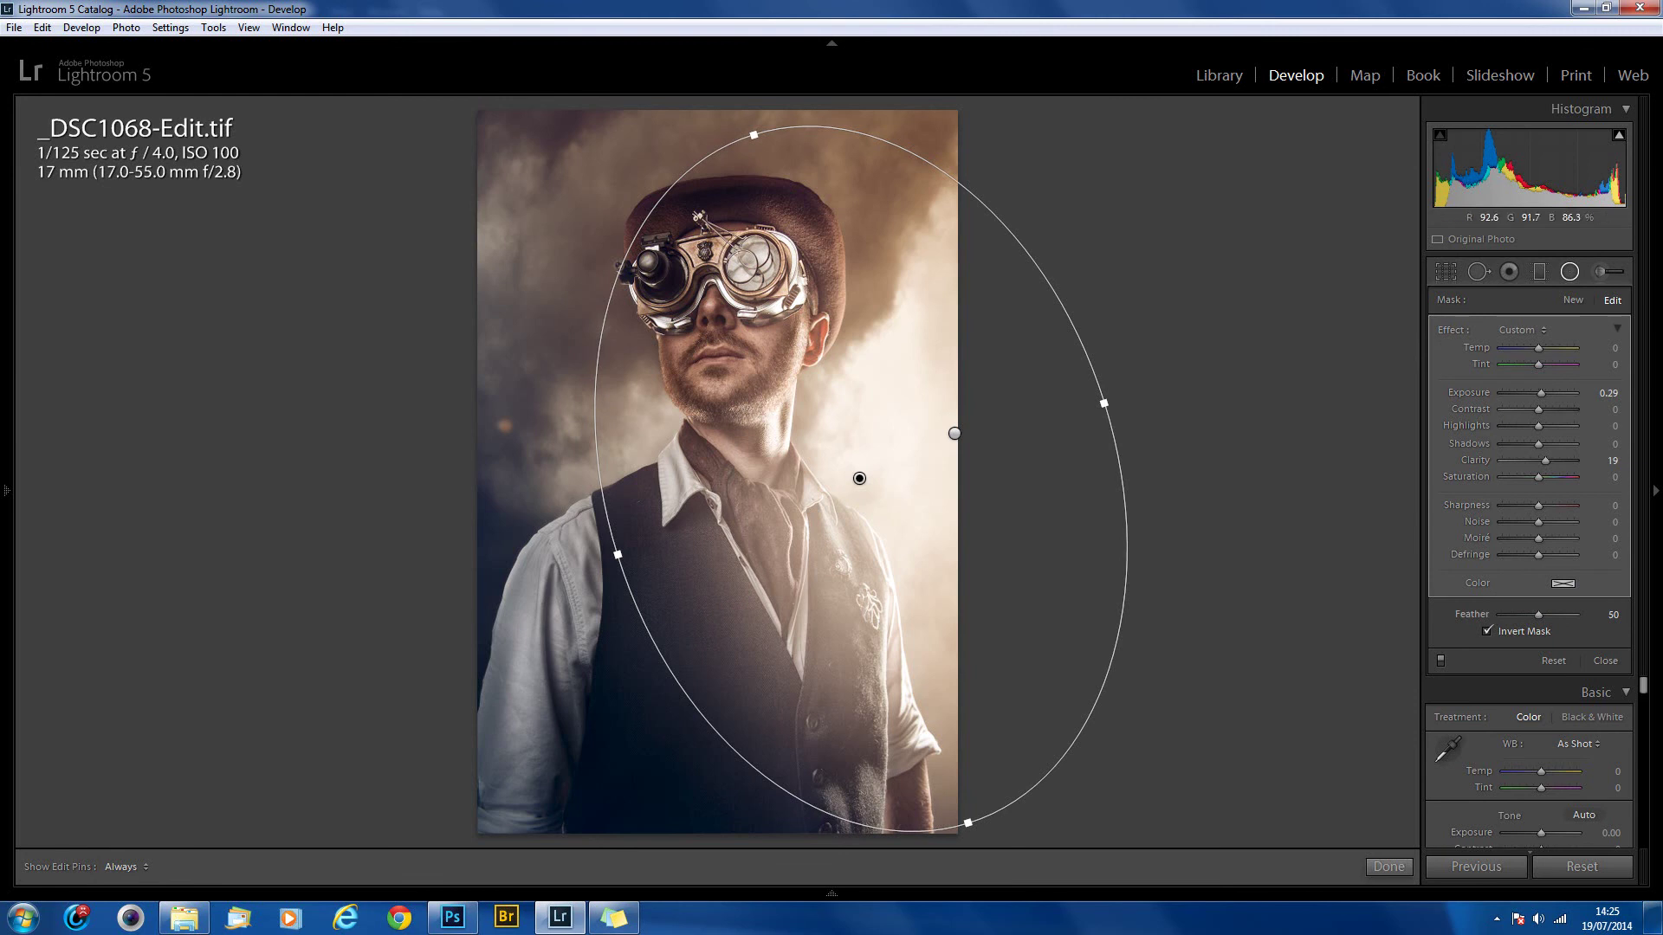
click(954, 433)
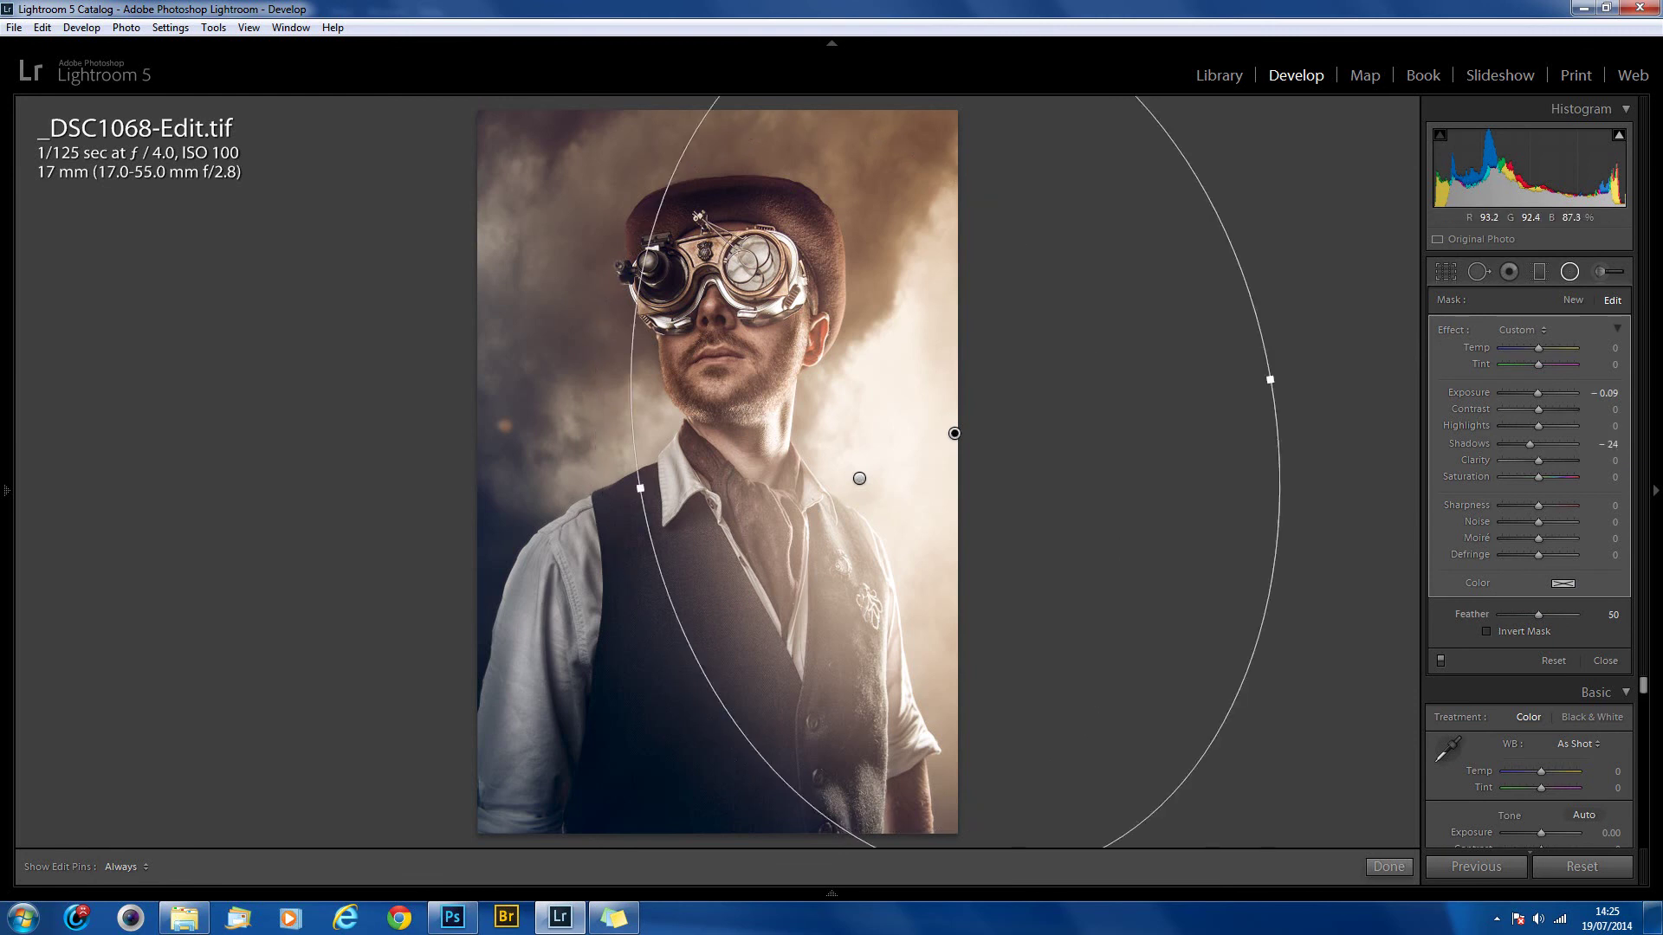